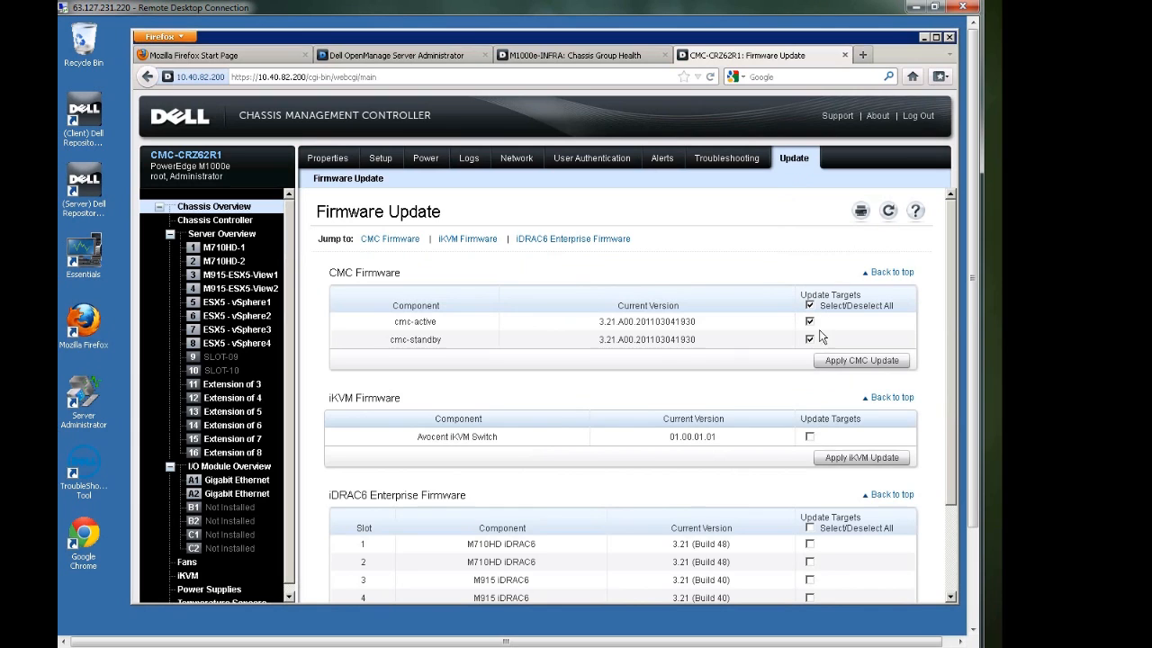
Start a firmware update of the active and standby CMC with firmimg.cmc from C:\drivers\cmc_41
left_click(824, 361)
left_click(783, 423)
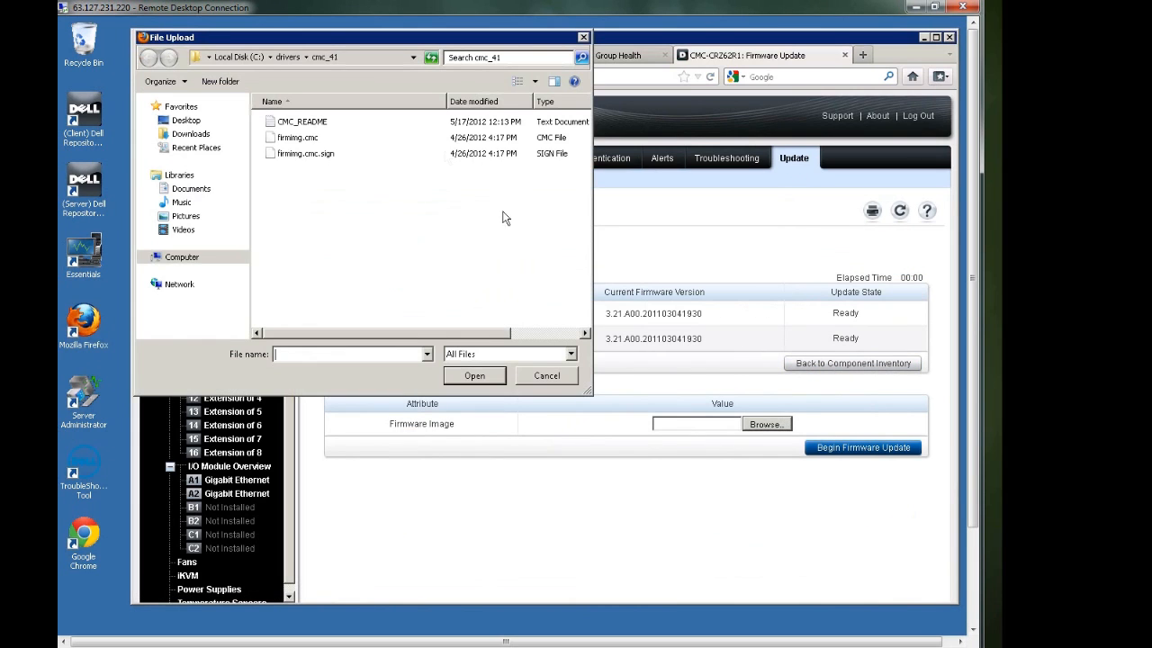
left_click(320, 139)
left_click(493, 379)
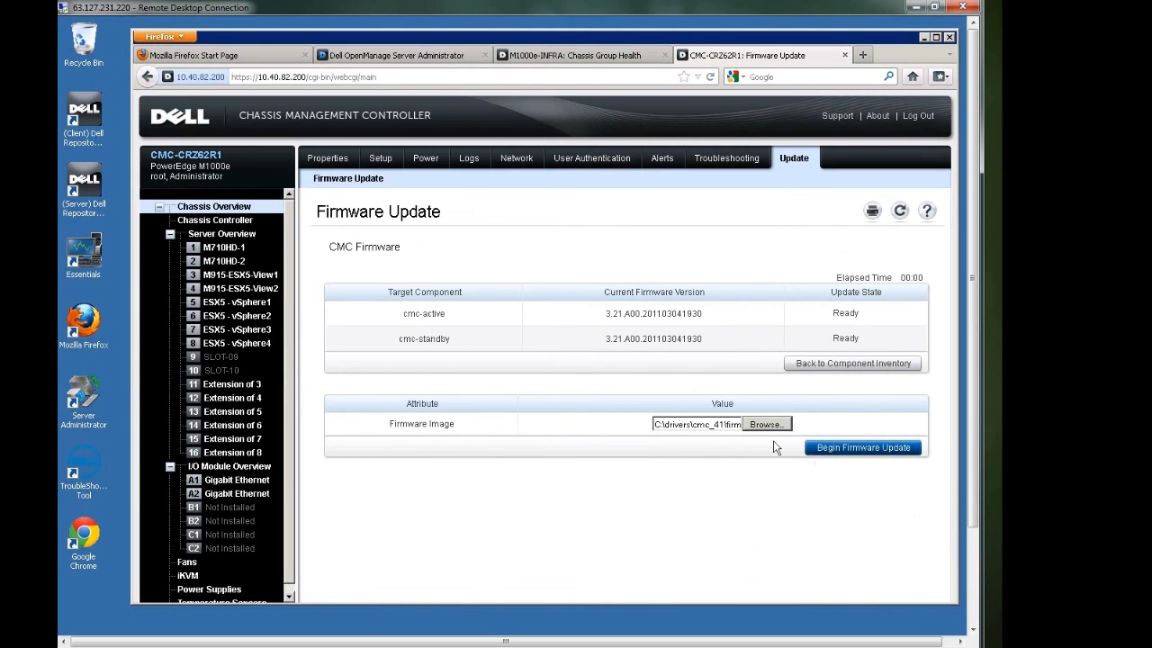
left_click(812, 450)
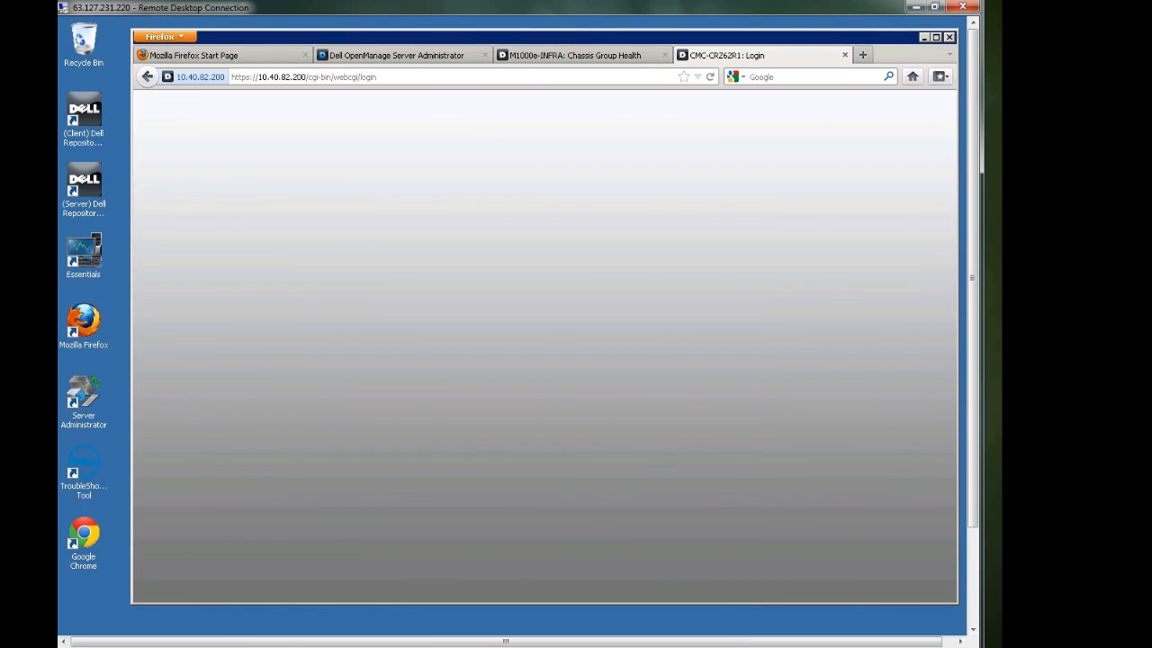
Log back in to the chassis controller as root, entering the account password
type("root")
key("Tab")
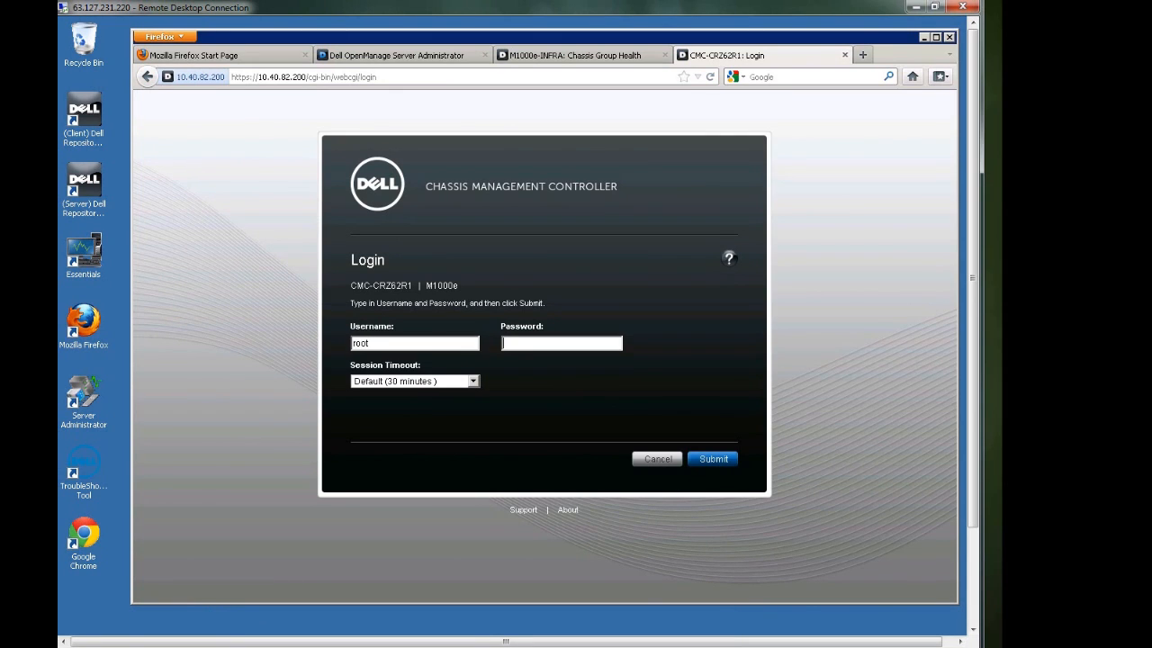
type("calvin")
left_click(720, 461)
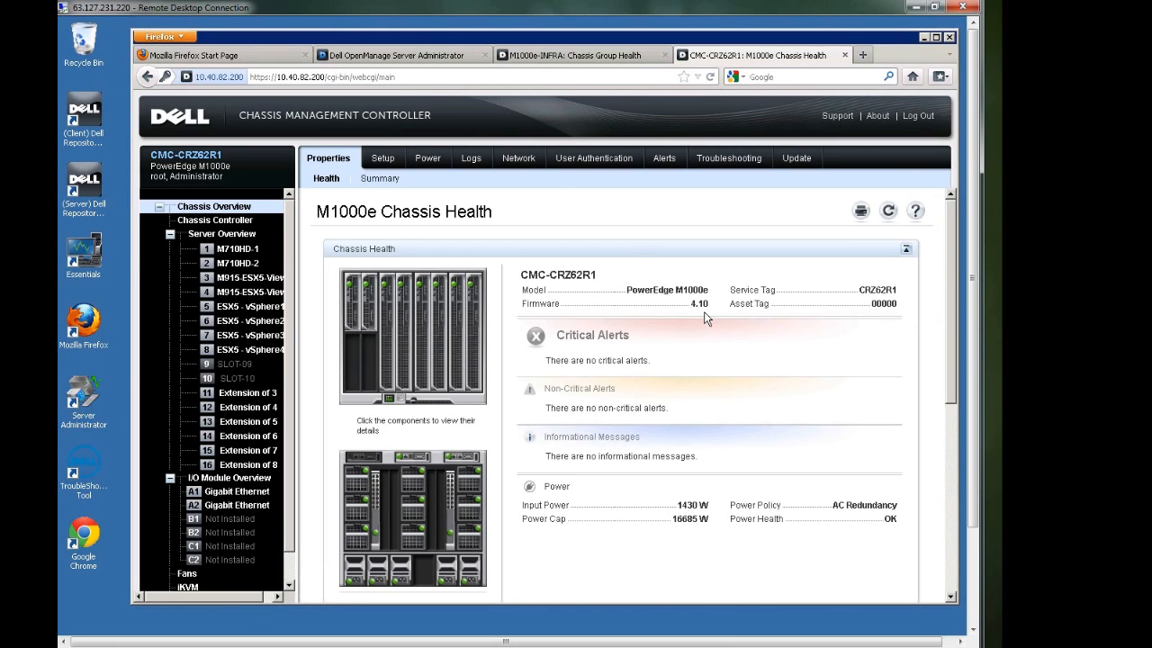
Check the CPU information and total system memory in the status of server M710HD-1
left_click(247, 251)
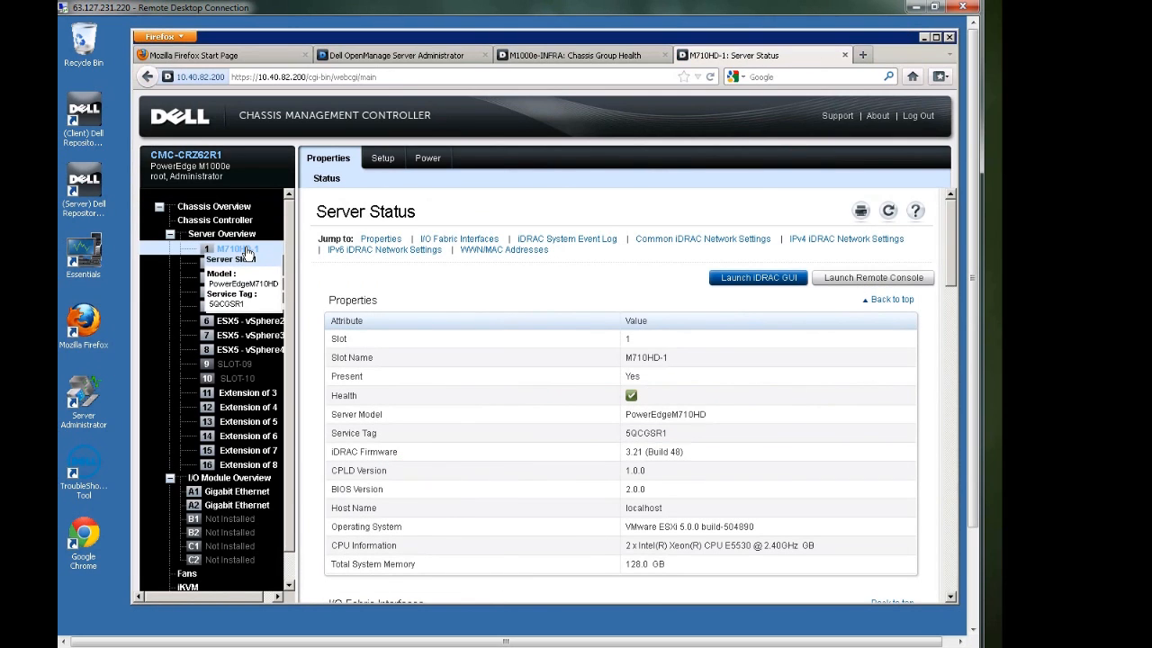
left_click_drag(677, 565, 317, 554)
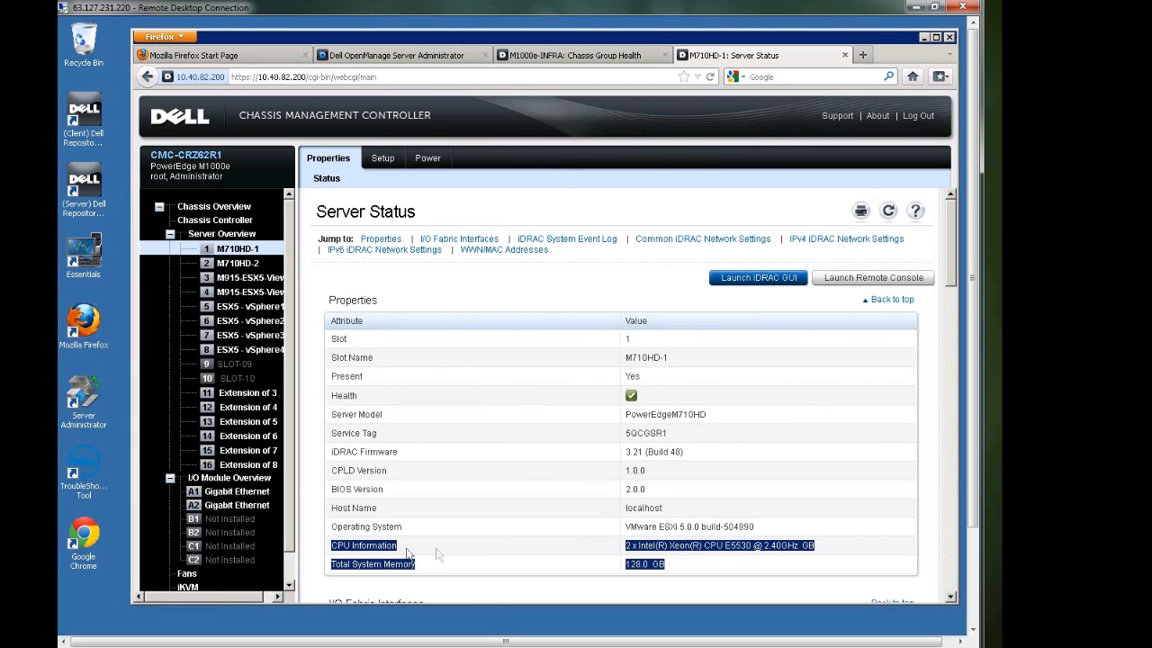
left_click(698, 565)
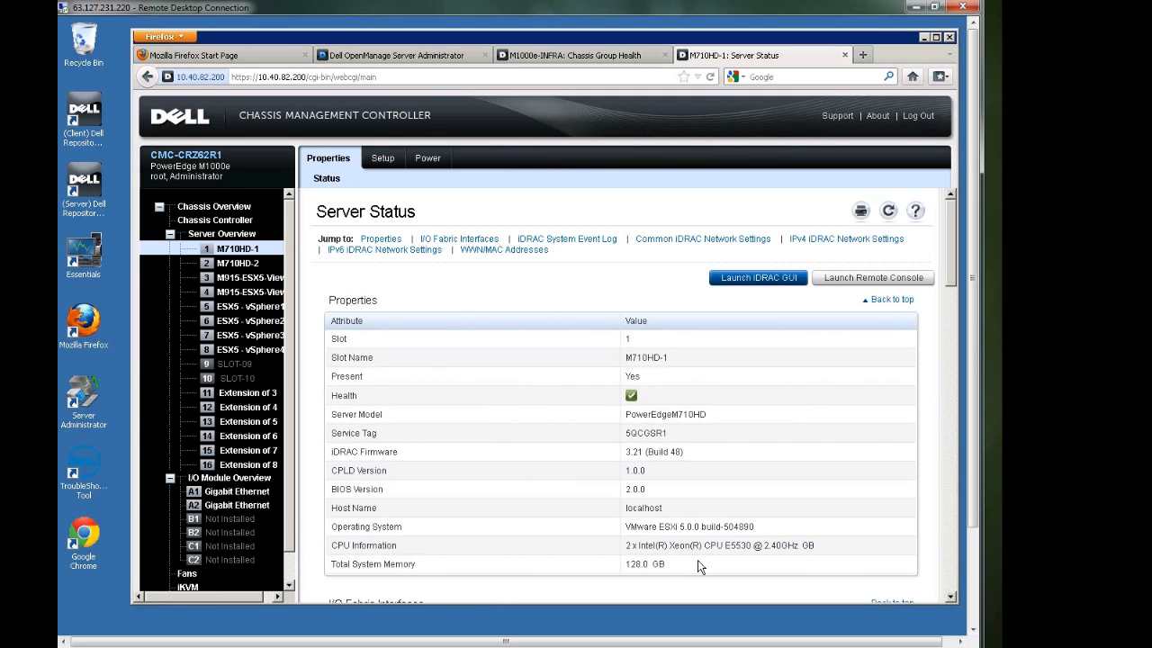
Open the BIOS profiles page in the setup of the server overview
left_click(205, 238)
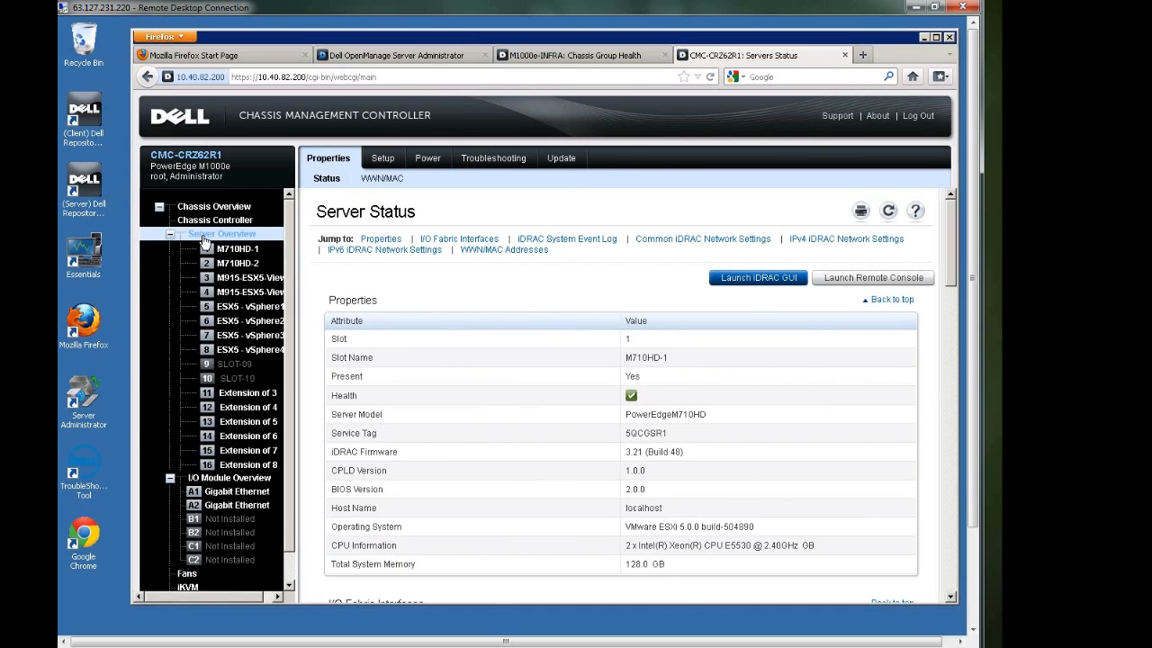
left_click(379, 160)
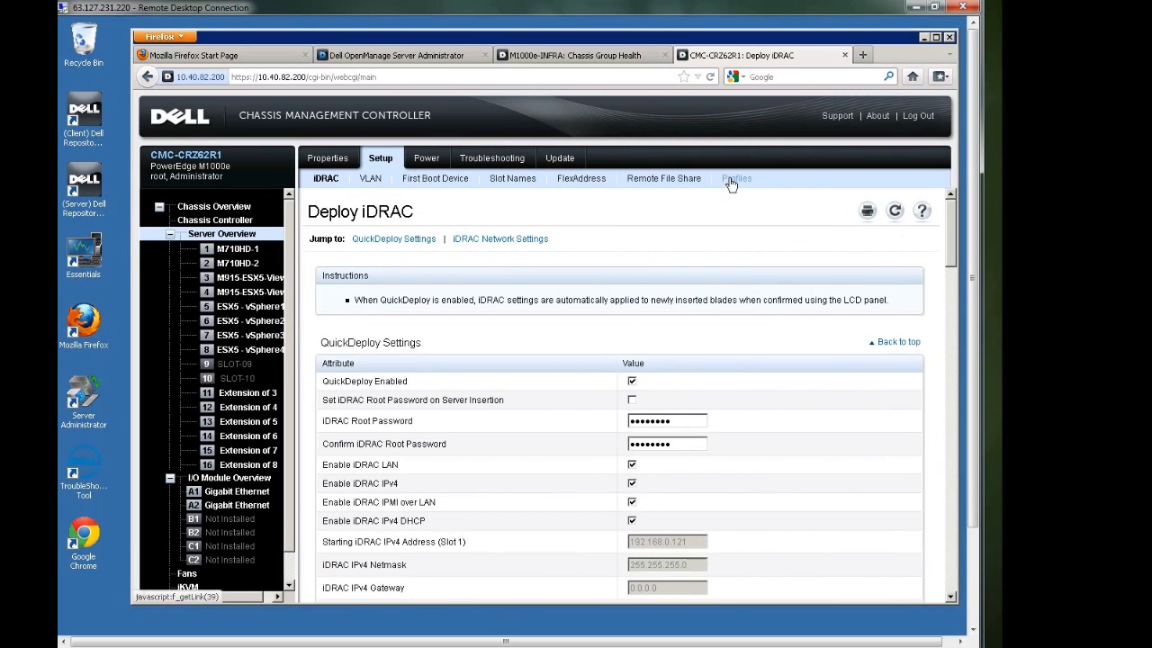
left_click(734, 182)
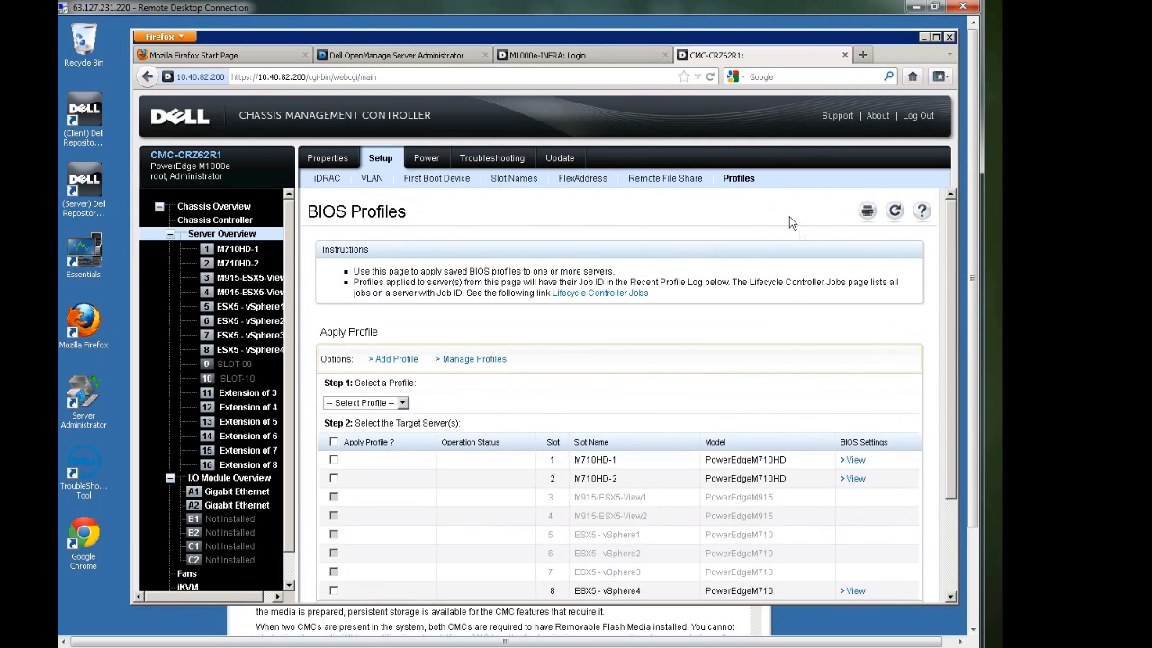
Extract the BIOS settings of server M710HD-1, review the categories from memory to miscellaneous, and return to the BIOS profiles
left_click(858, 460)
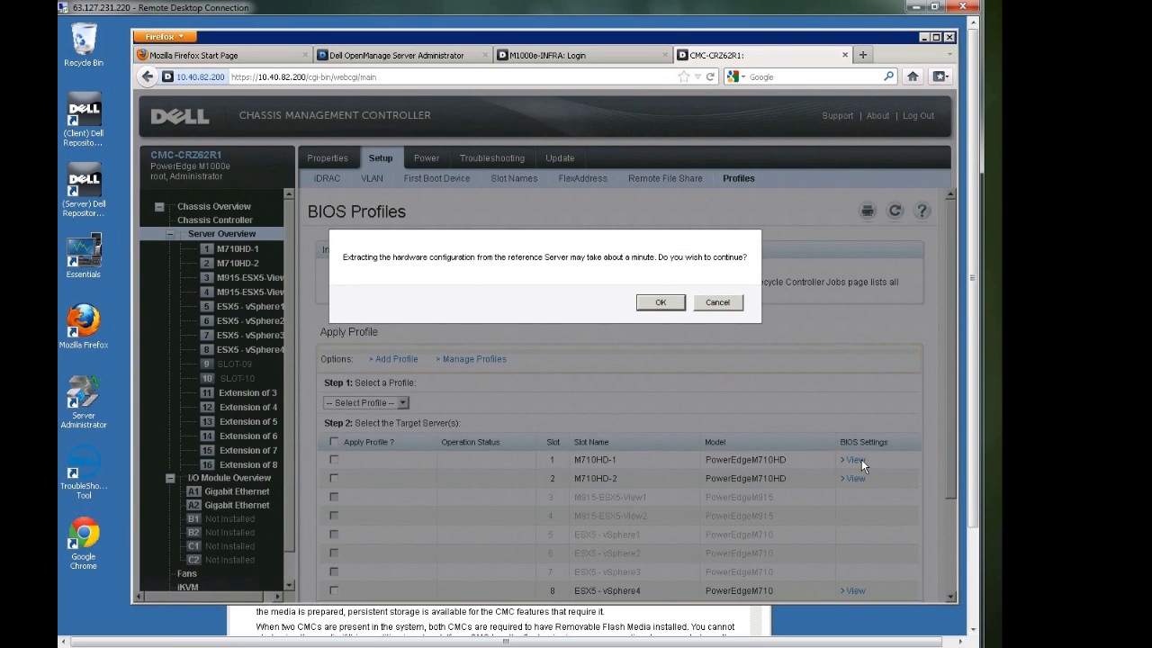
left_click(663, 304)
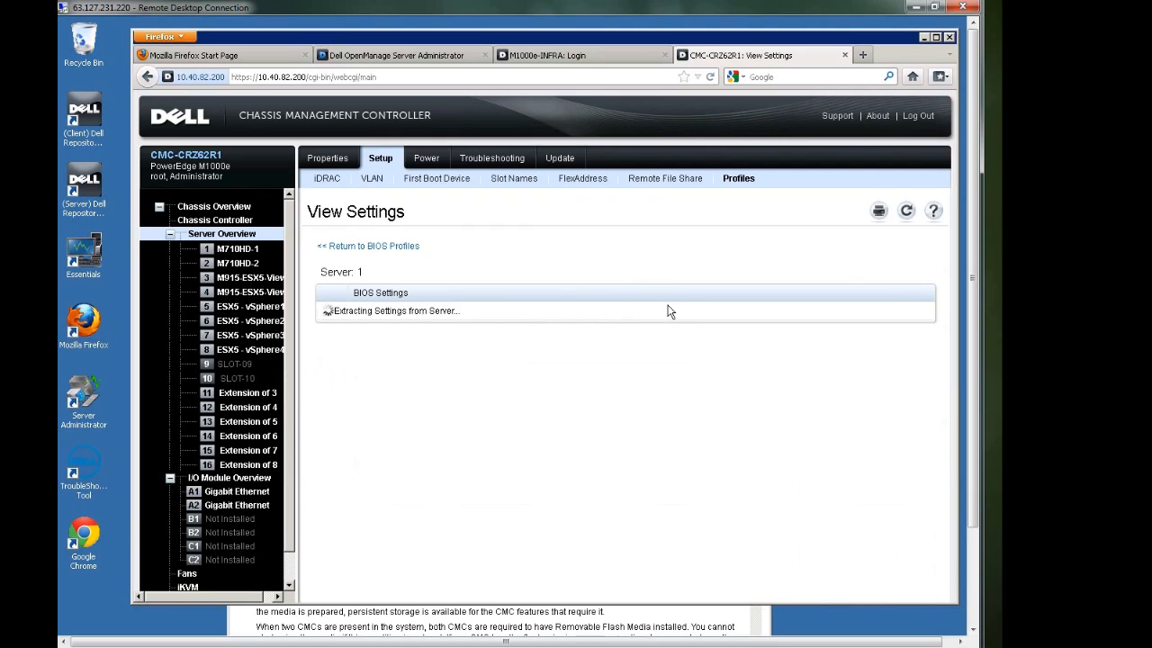
left_click(332, 310)
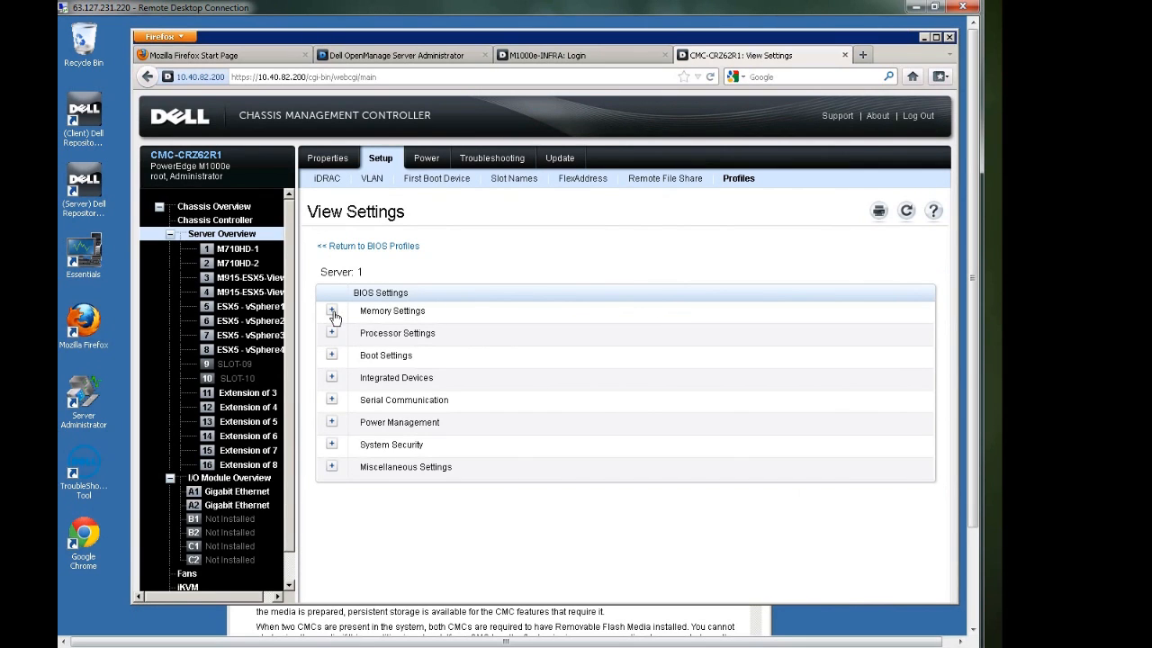
left_click(331, 405)
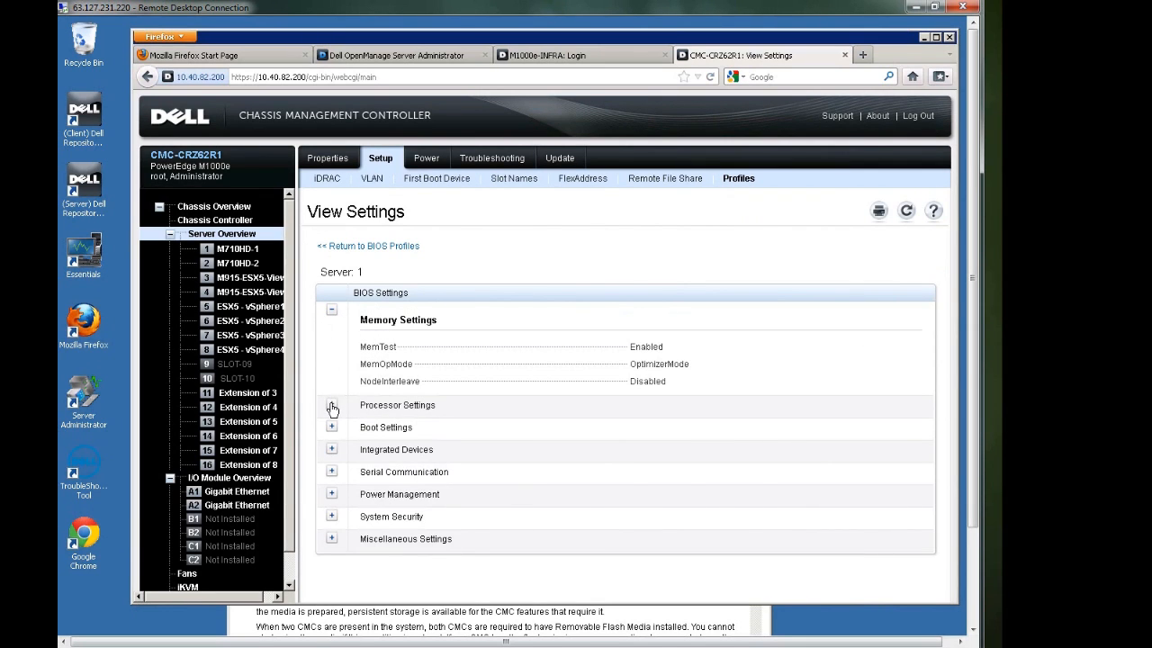
left_click(332, 530)
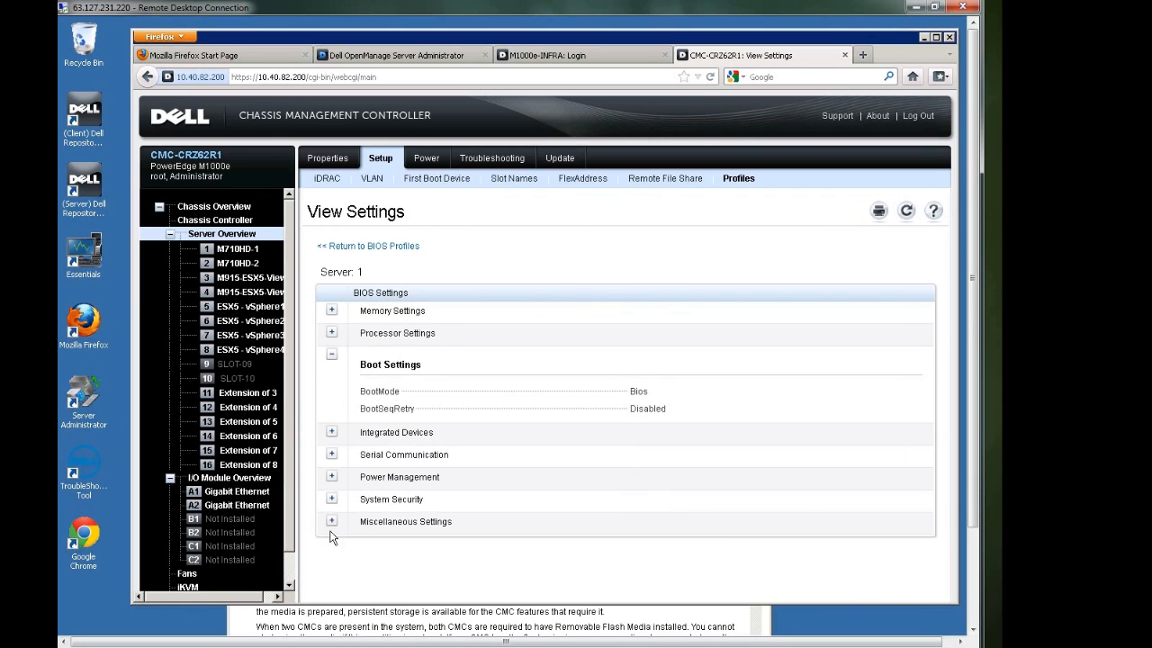
left_click(331, 436)
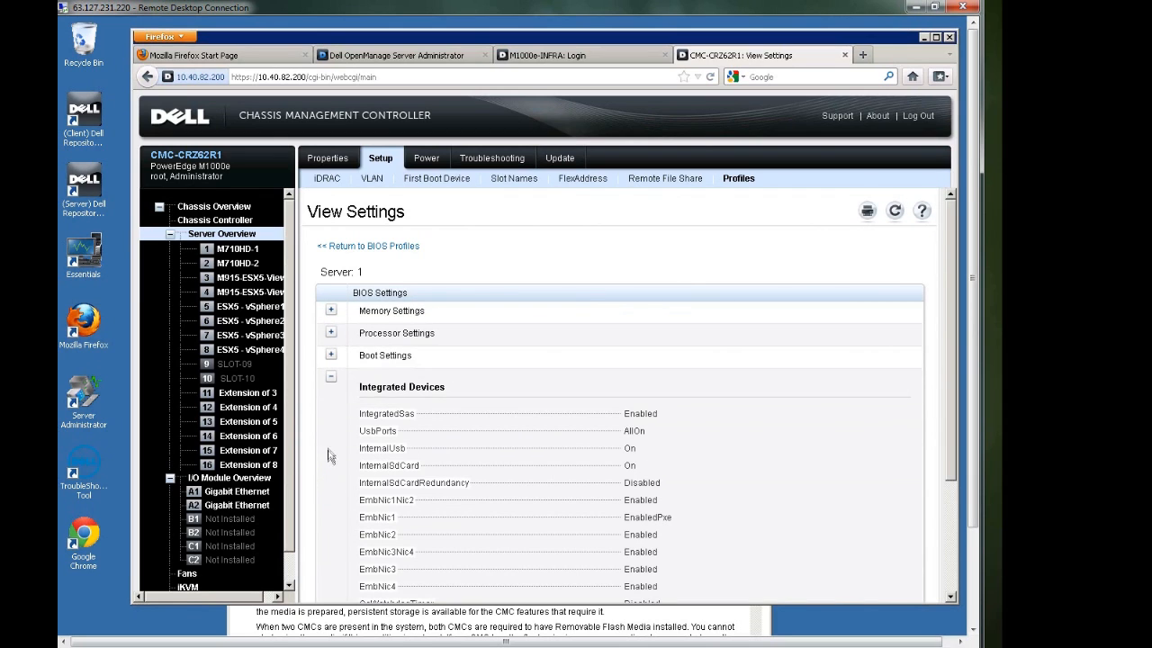
scroll(335, 500, "down", 2)
left_click(331, 505)
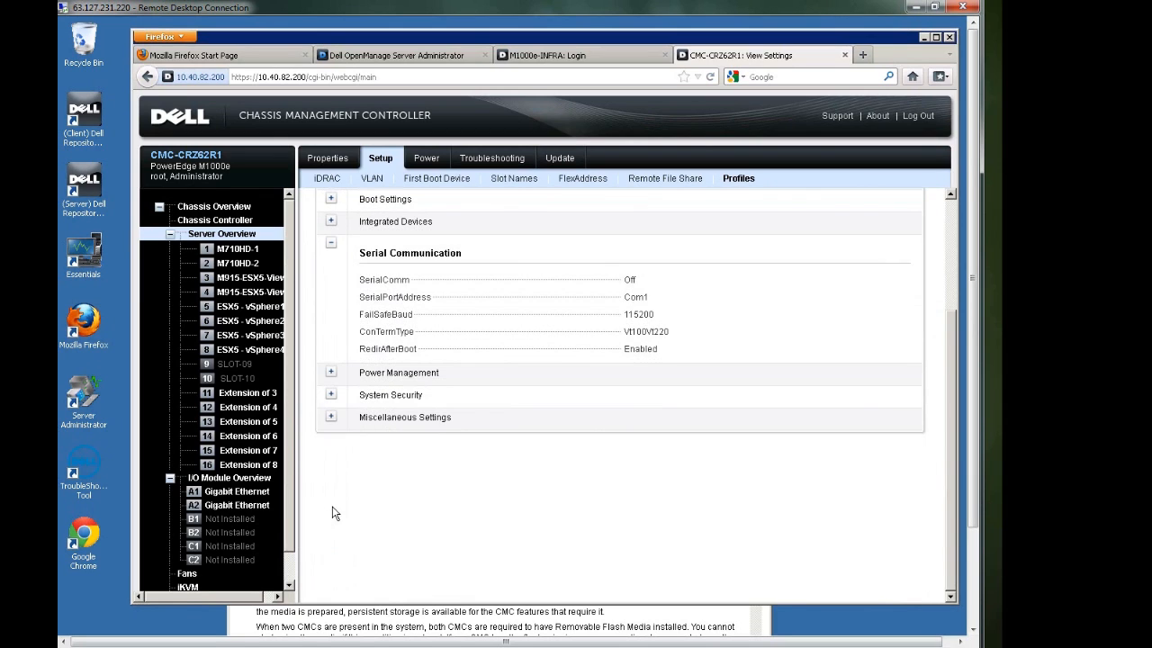
left_click(331, 379)
left_click(332, 326)
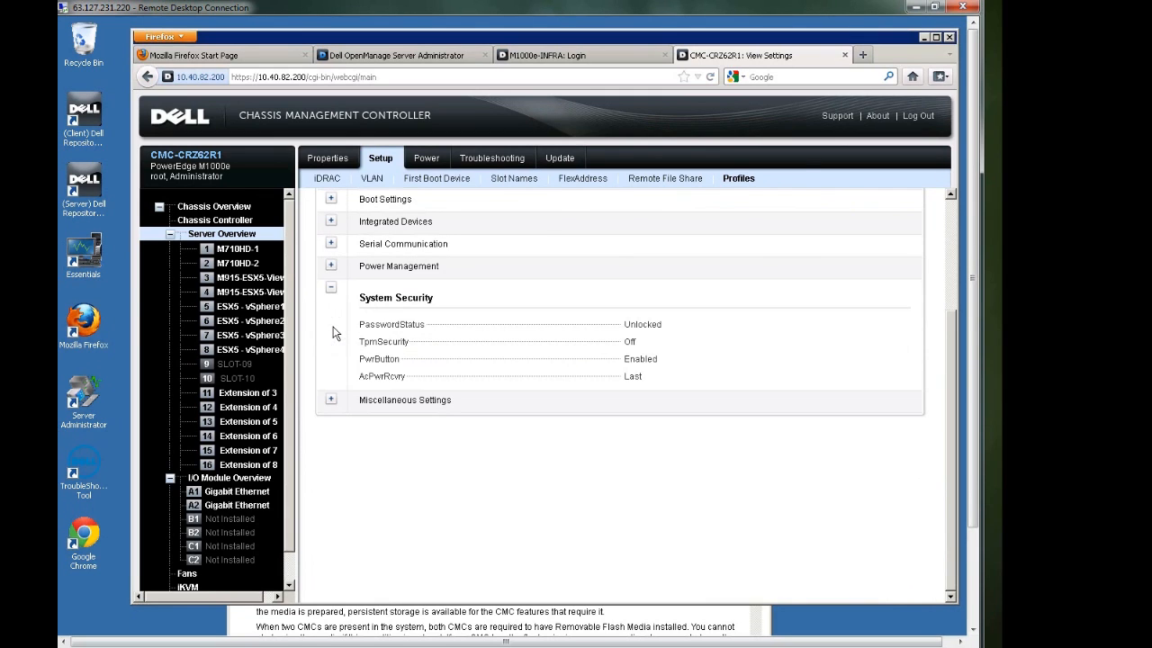
left_click(332, 403)
scroll(367, 474, "up", 3)
left_click(380, 249)
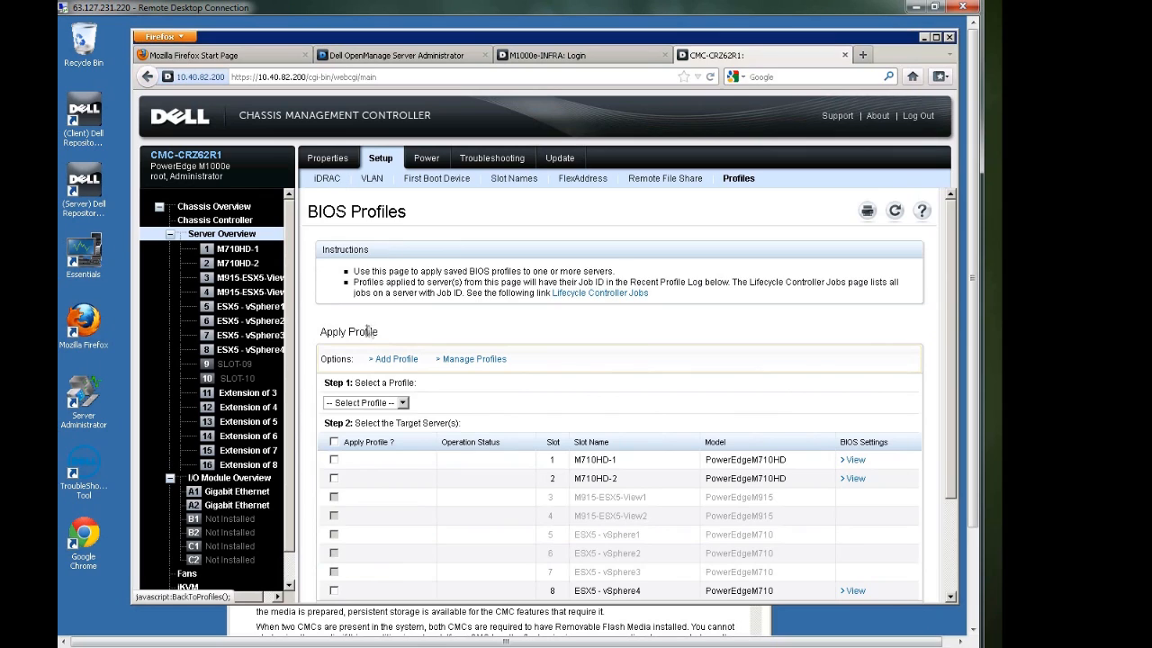
Add a BIOS profile named "test profile M710HD-1" with server M710HD-1 as its source and save it
left_click(378, 358)
left_click(429, 376)
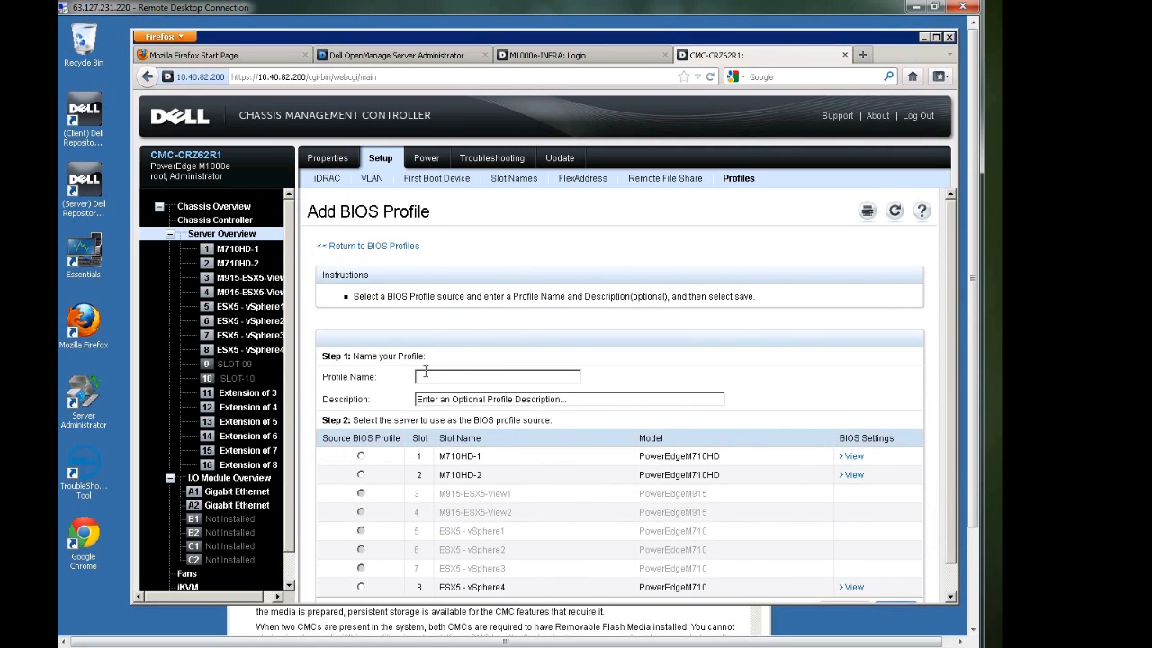
type("test profile M710HD")
left_click(361, 456)
scroll(949, 460, "down", 1)
left_click(896, 580)
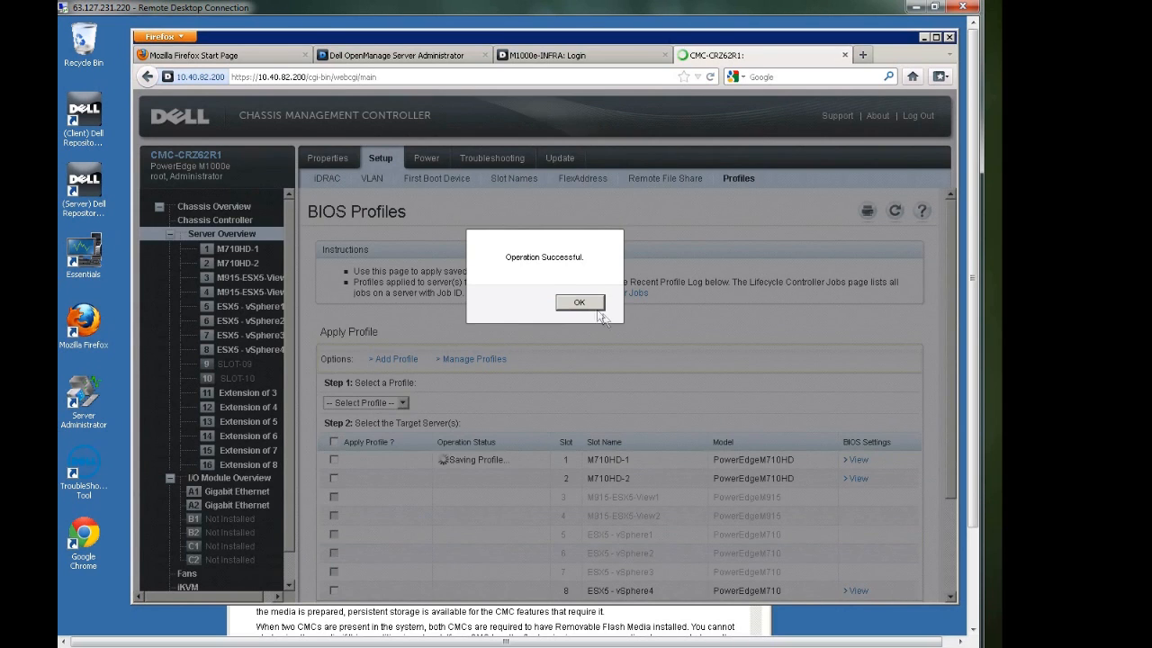
left_click(596, 308)
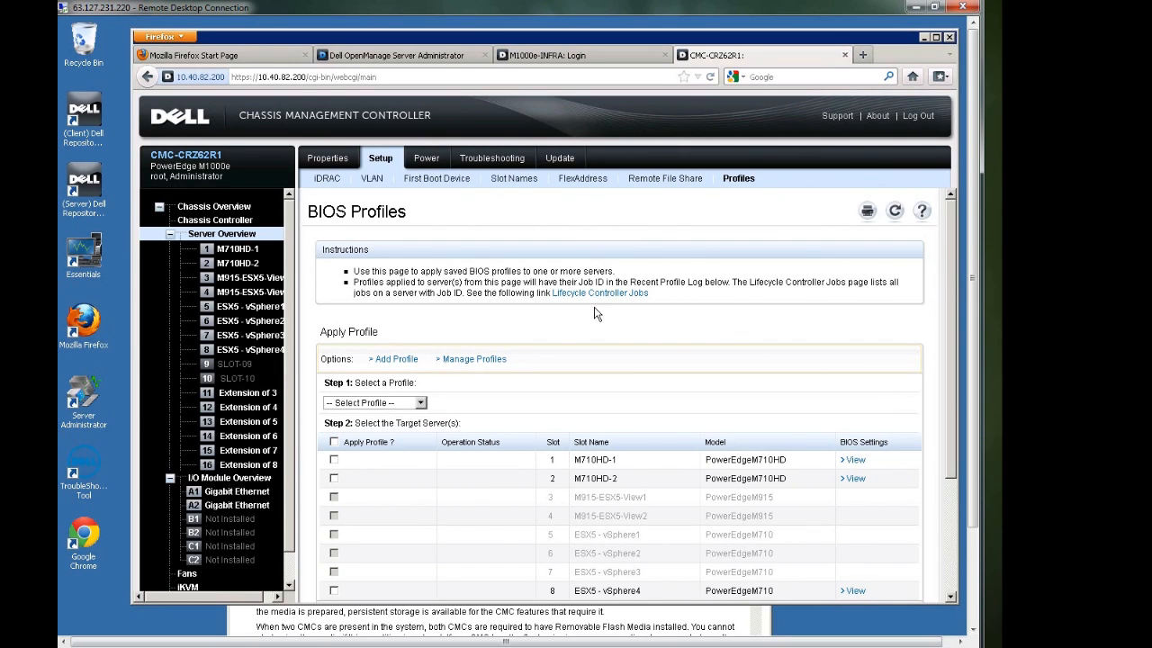
Select "test profile M710HD-1" with M710HD-2 as target server, start applying it and cancel at the reboot confirmation
left_click(420, 405)
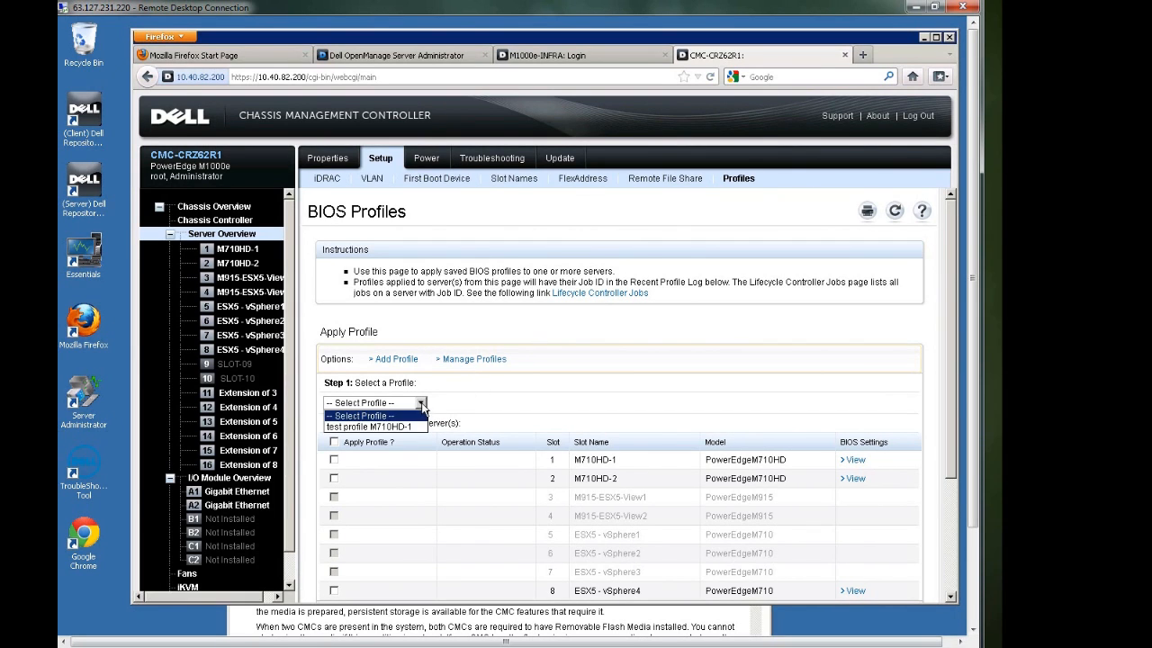
left_click(417, 429)
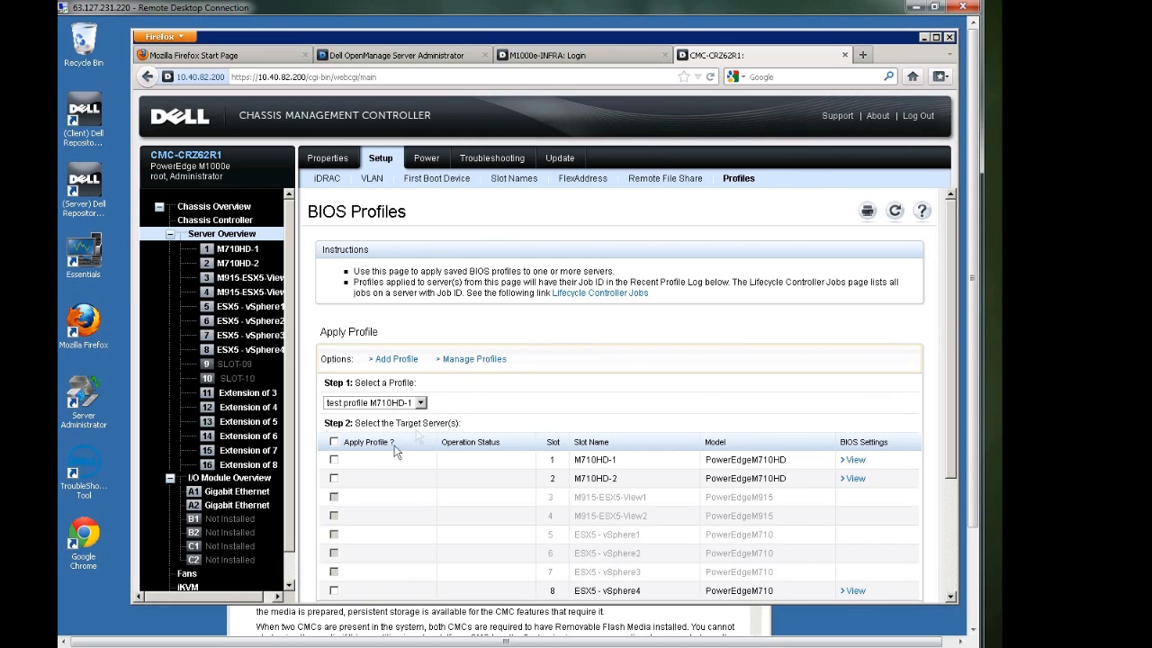
left_click(334, 477)
scroll(952, 432, "down", 2)
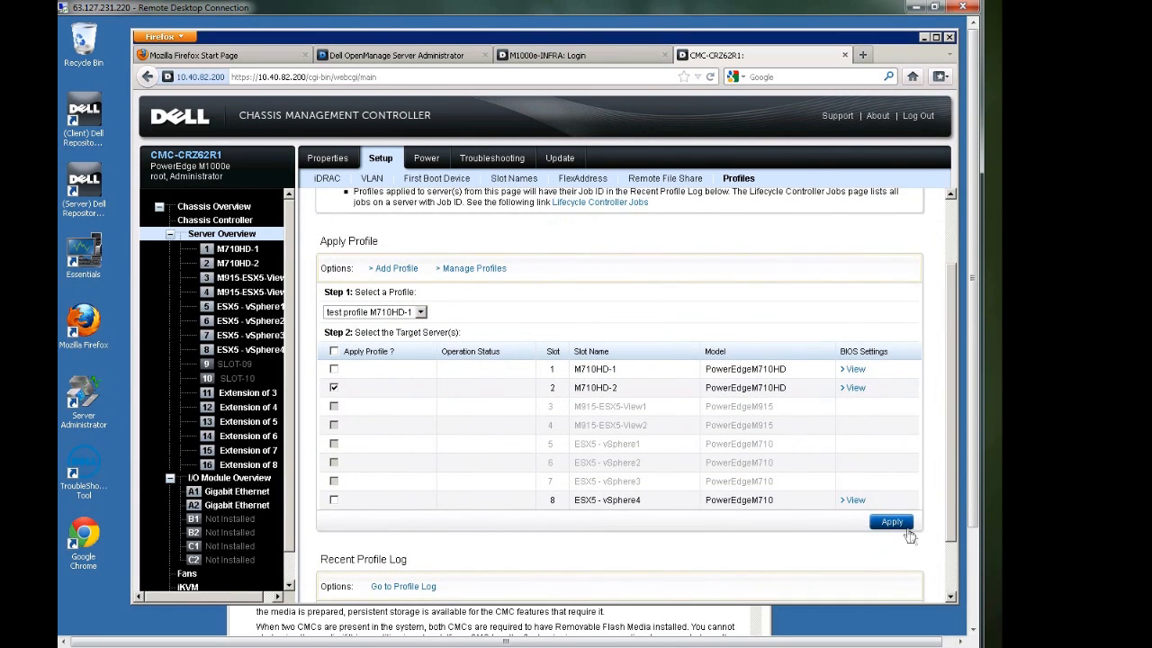
left_click(905, 530)
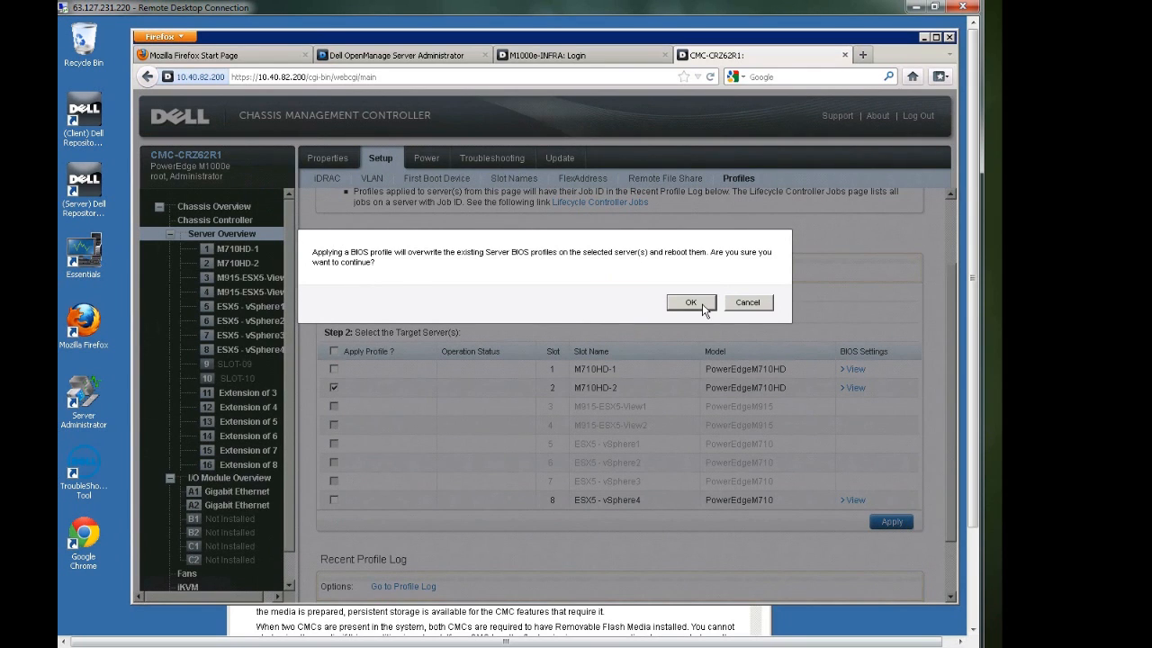
left_click(738, 305)
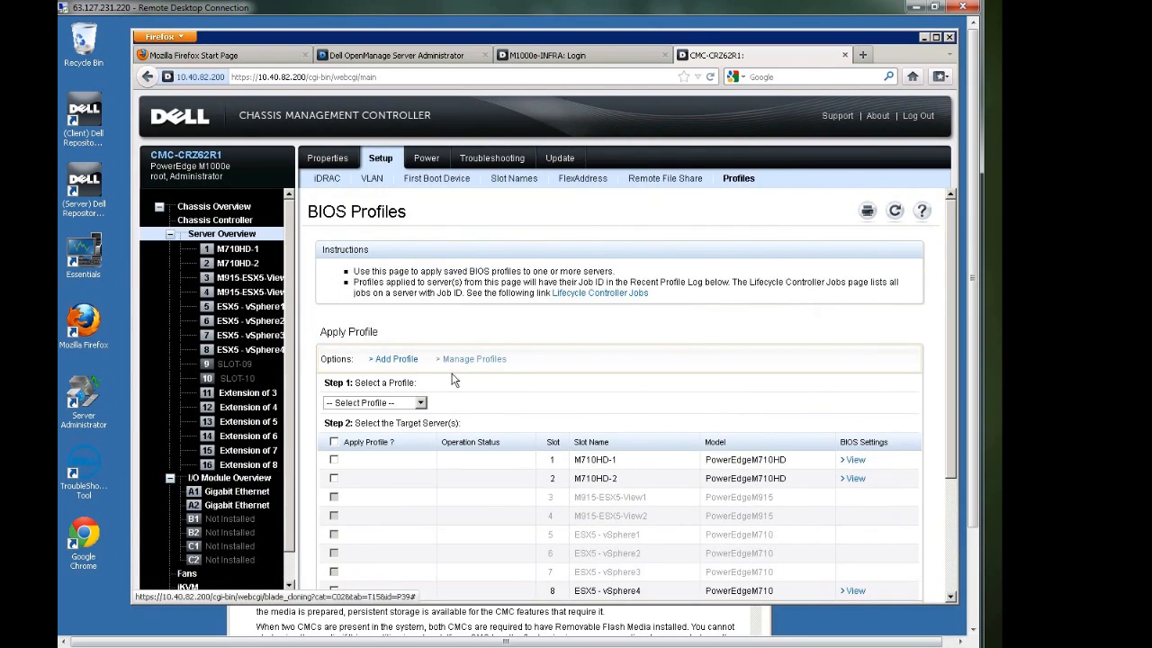
Look at the edit form of "test profile M710HD-1" in the managed BIOS profiles and leave it without saving
scroll(427, 346, "down", 2)
left_click(472, 277)
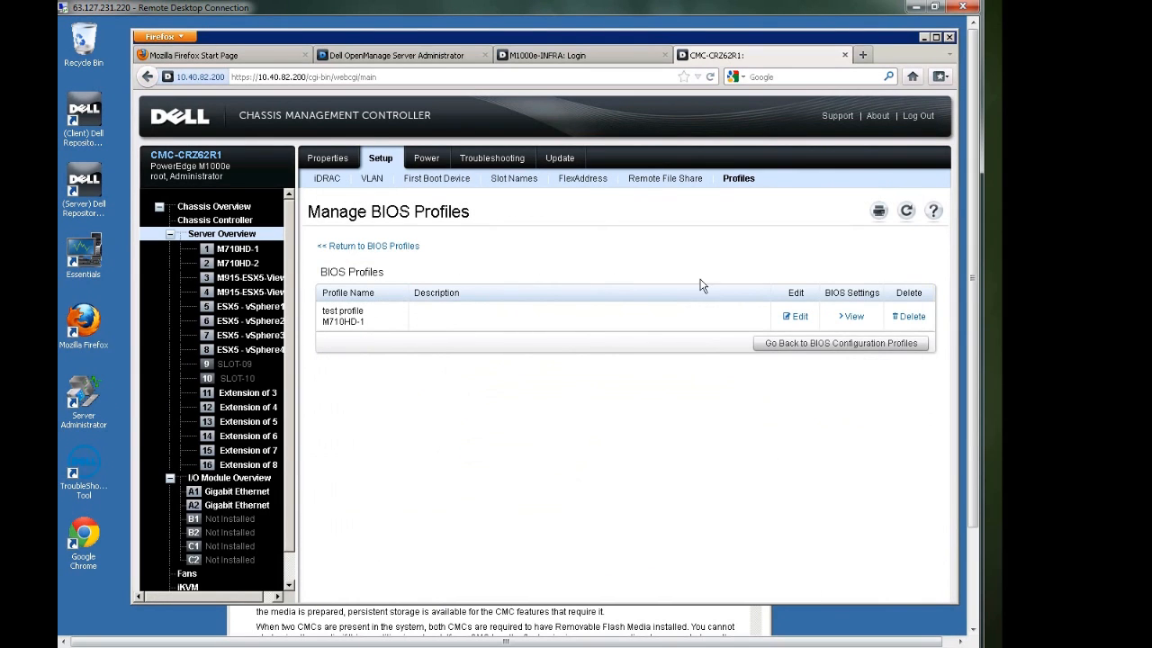
left_click(796, 317)
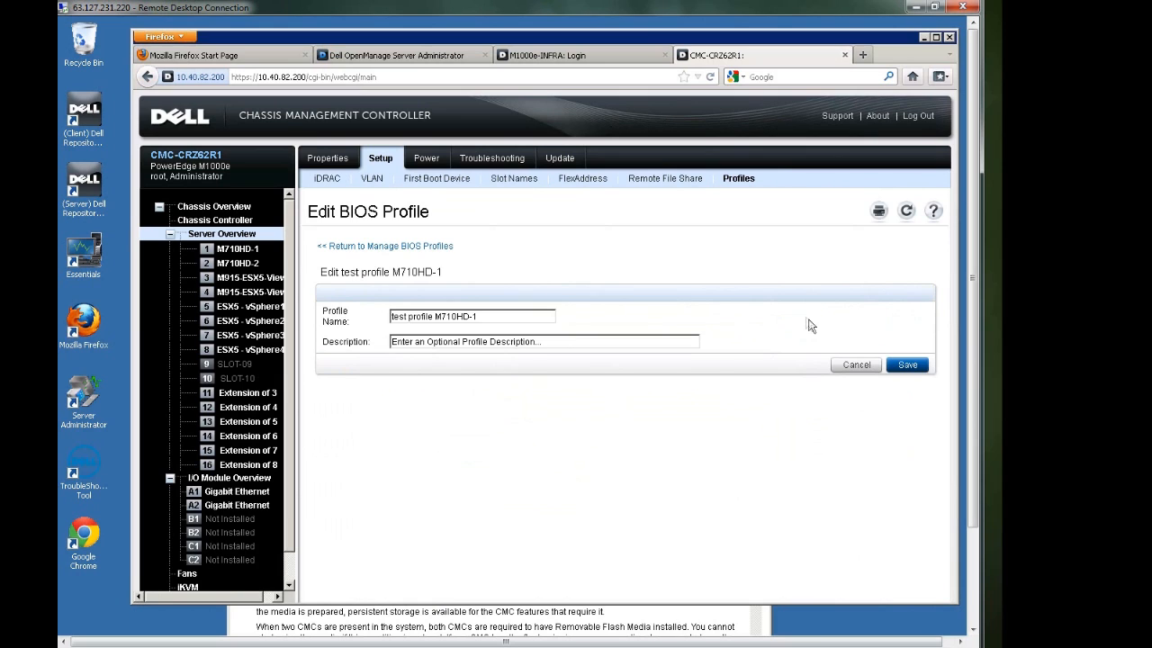
left_click(844, 365)
Save the inventory report of the chassis group DellTechCenterCMCs as the file report.csv
left_click(230, 207)
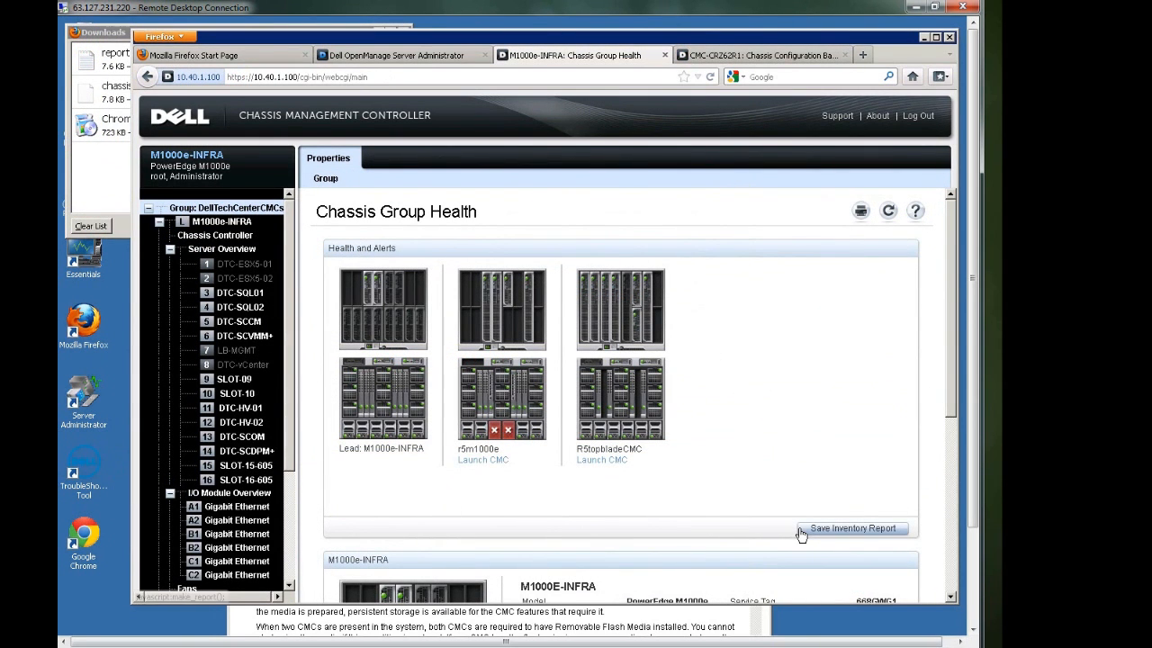
left_click(801, 535)
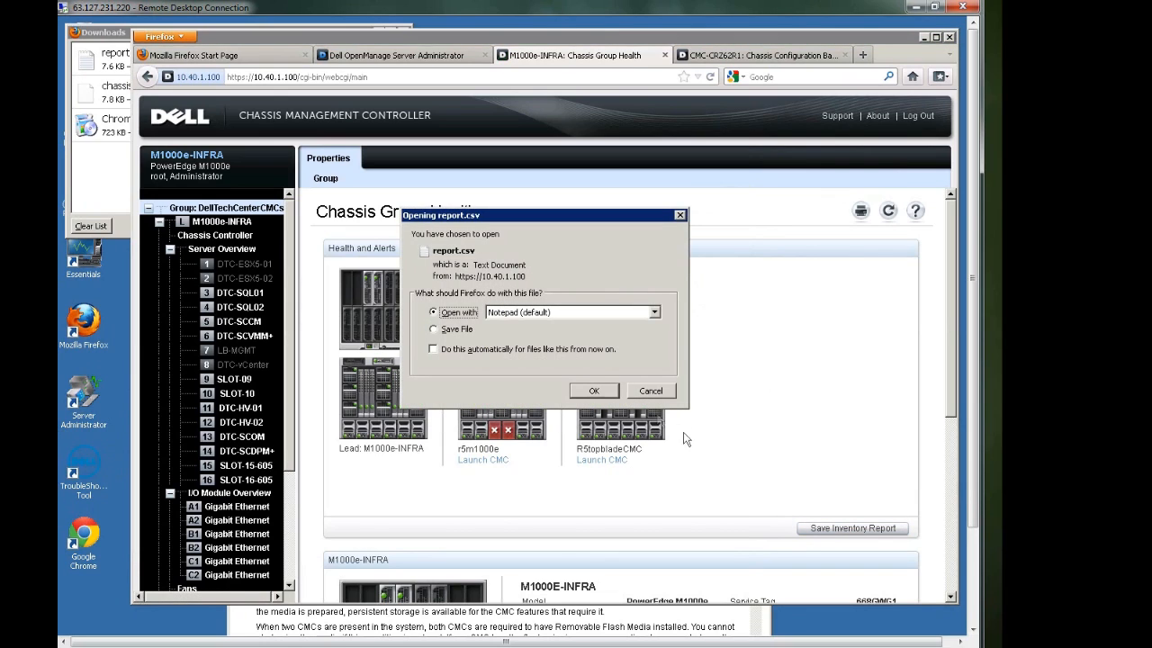
left_click(469, 330)
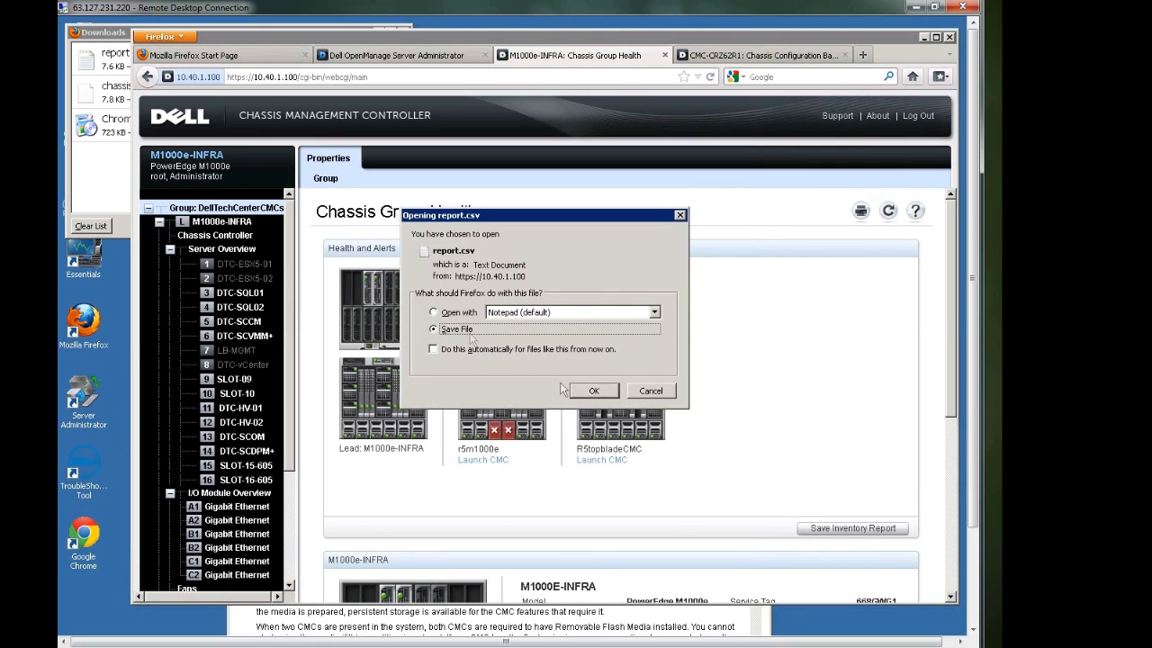
left_click(583, 396)
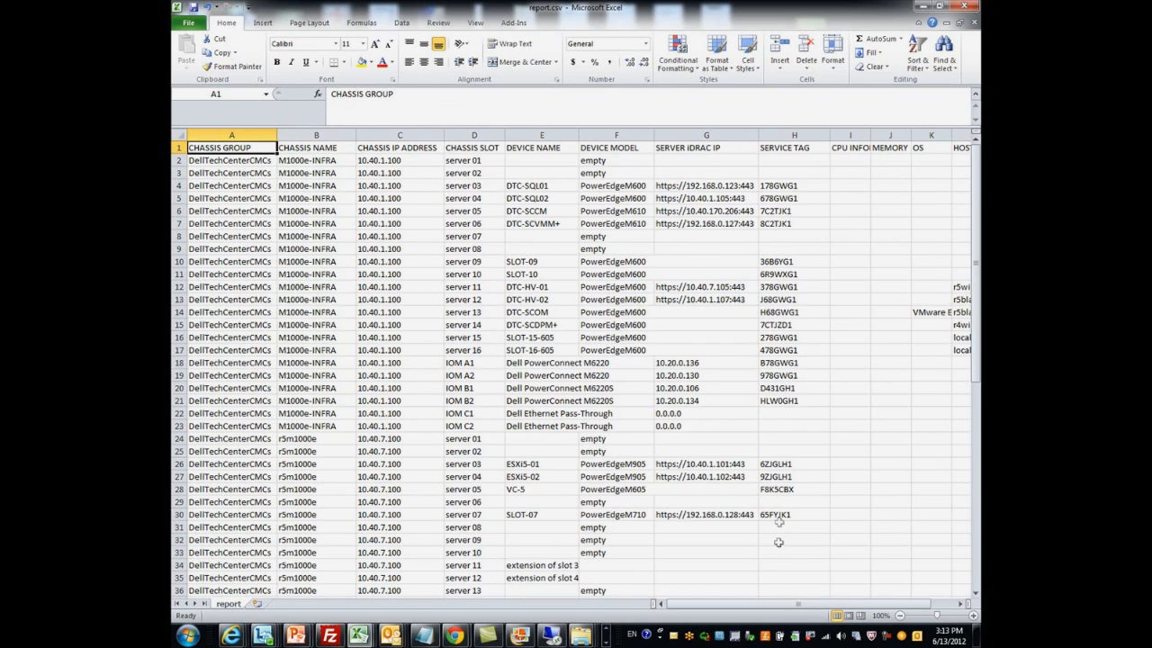
Examine the chassis, slot, device and service tag entries of report.csv in Excel
left_click_drag(765, 603, 717, 605)
scroll(789, 442, "down", 1)
scroll(788, 441, "down", 9)
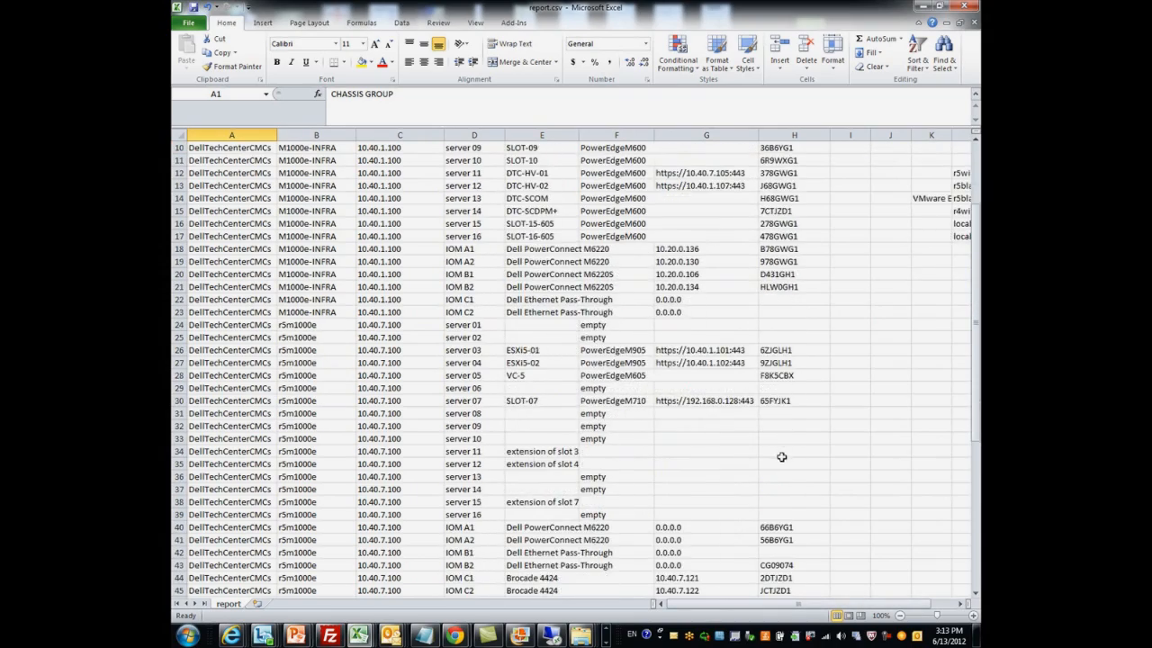
Examine the CPU, memory, OS and host name entries of the R5topbladeCMC servers in report.csv
scroll(775, 481, "down", 2)
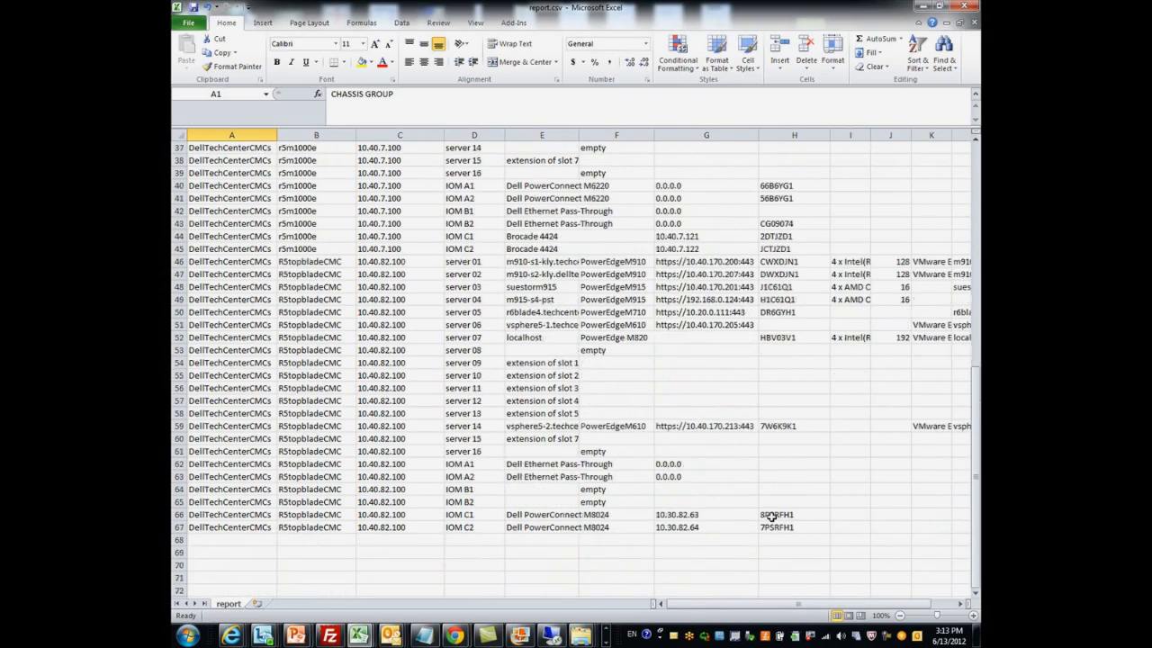
left_click_drag(756, 607, 773, 607)
left_click_drag(761, 361, 809, 241)
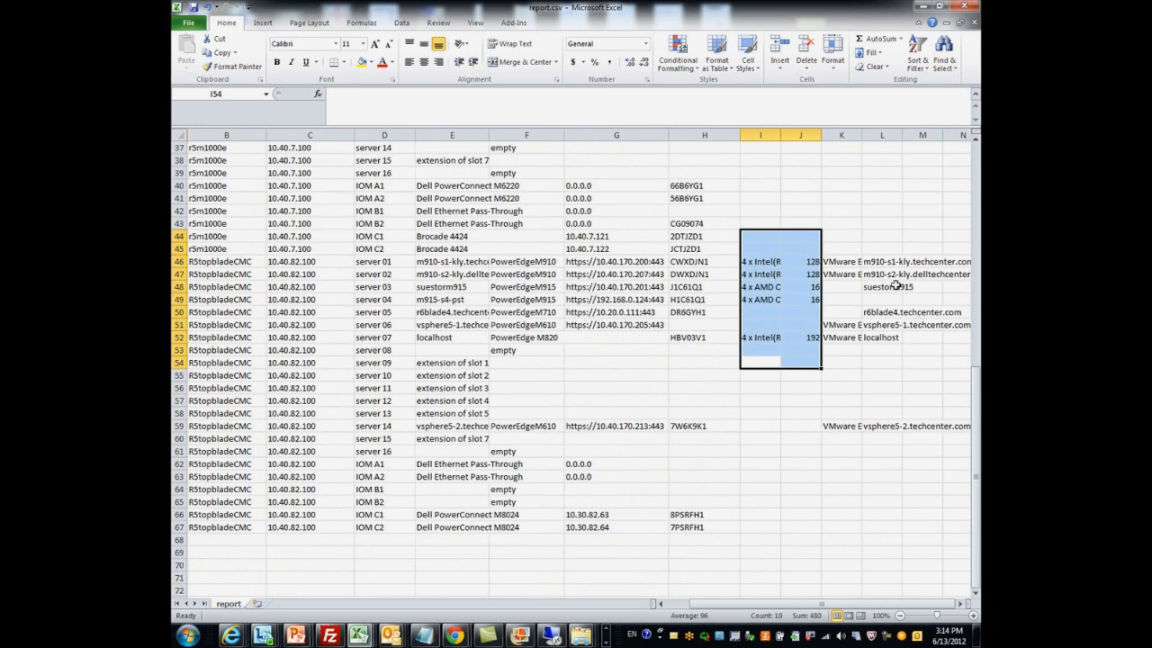
left_click(944, 379)
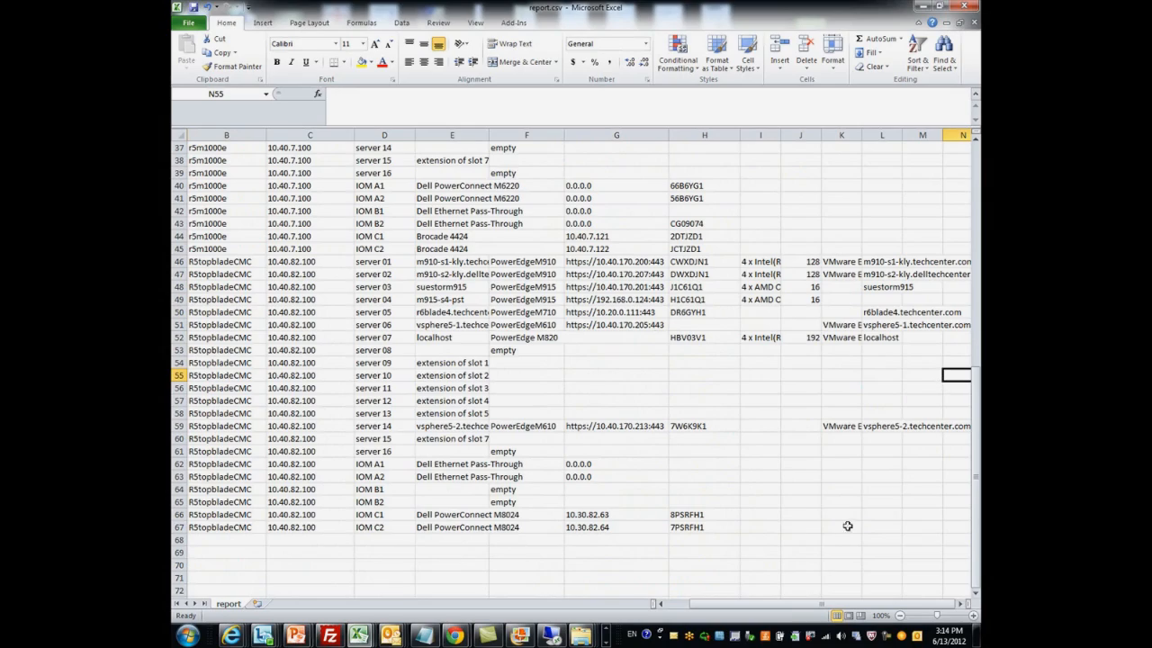
left_click_drag(673, 607, 662, 607)
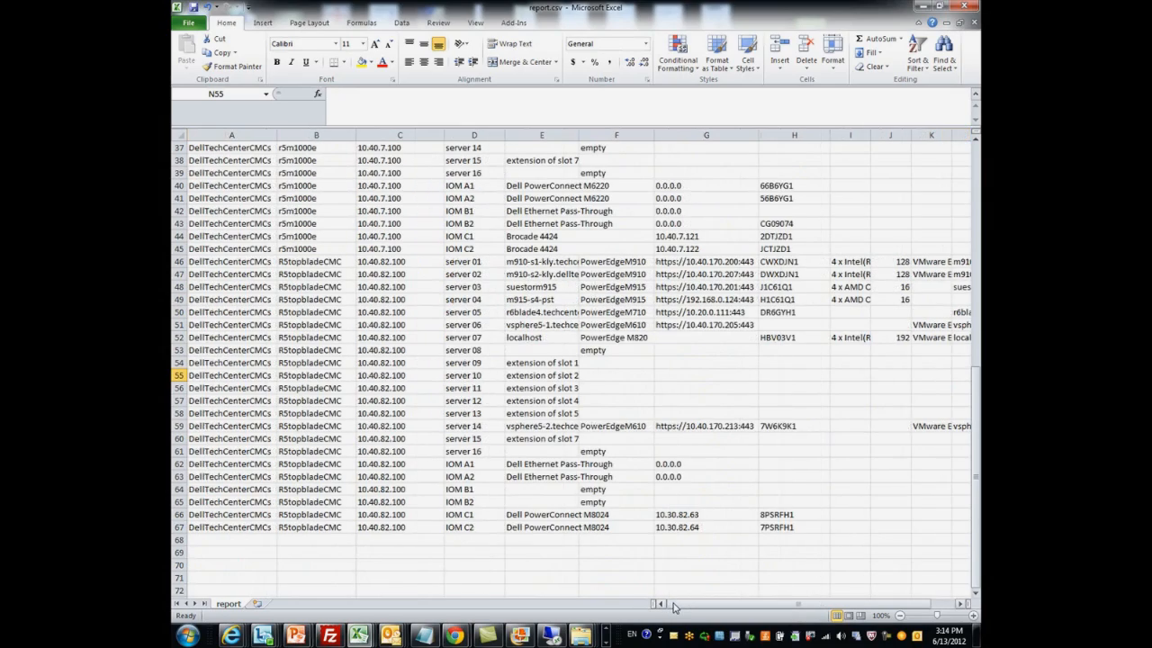
Select the CHASSIS NAME column of report.csv and review its entries across all chassis in the group
scroll(670, 479, "up", 4)
scroll(671, 479, "up", 8)
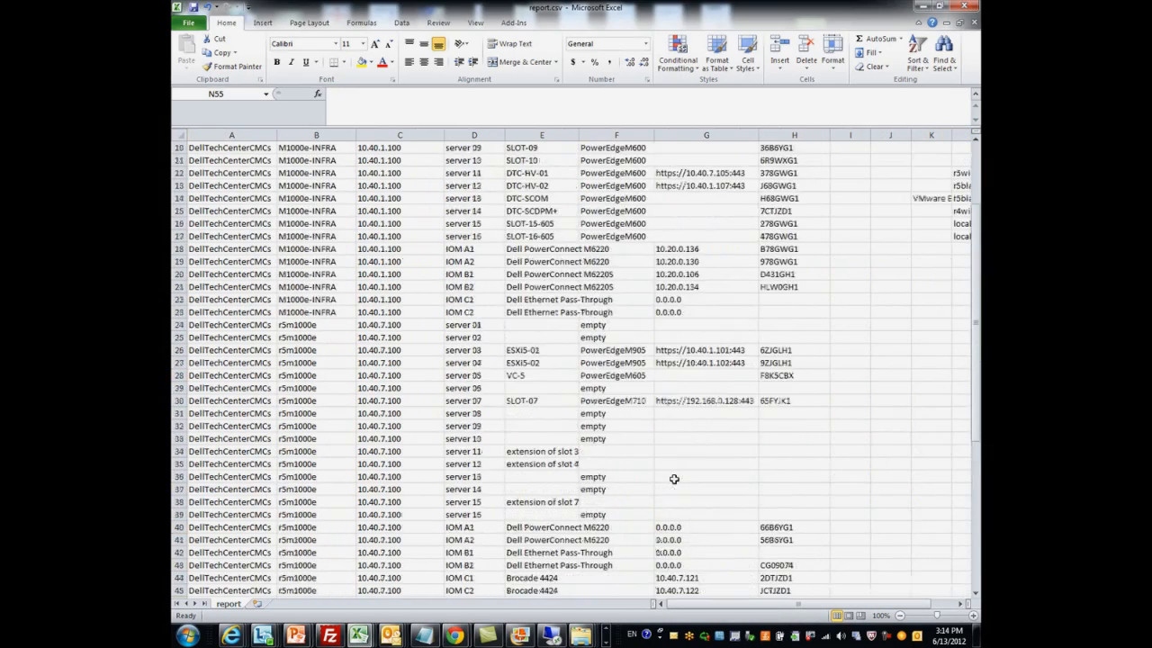
left_click(320, 135)
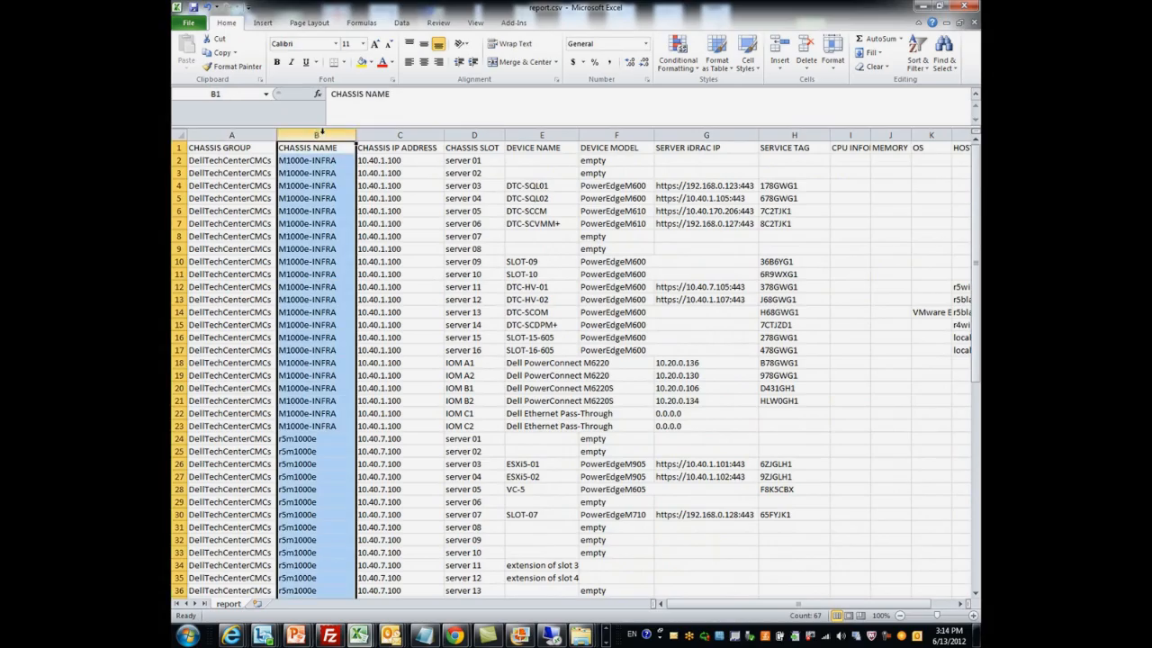
scroll(330, 270, "down", 11)
scroll(335, 285, "down", 1)
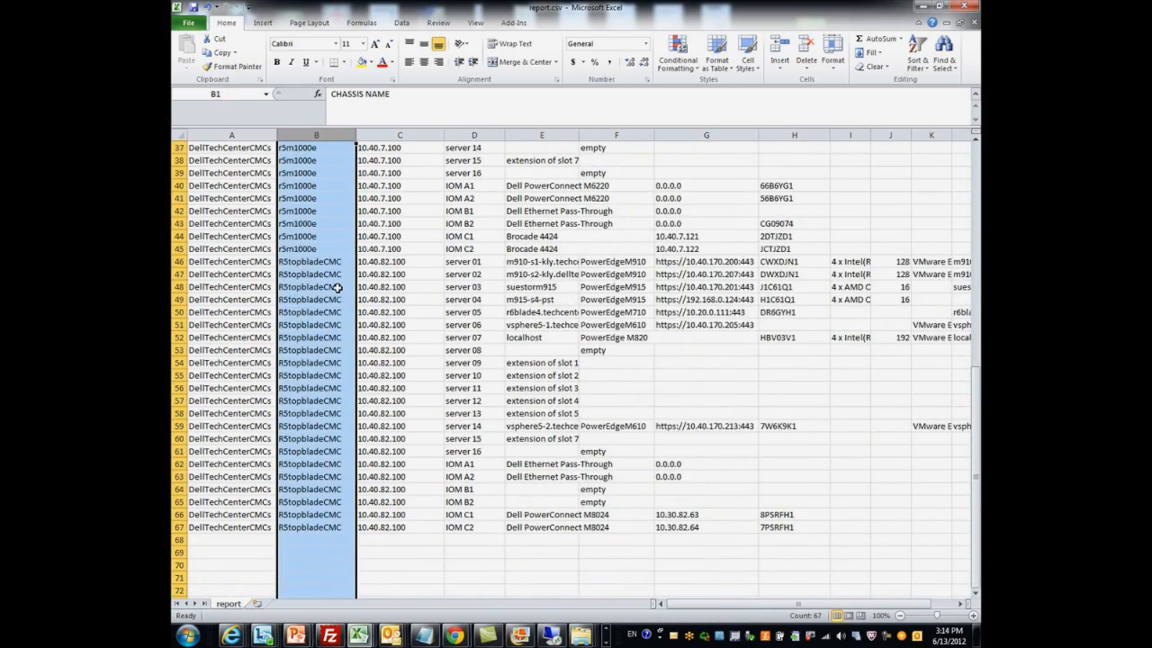
scroll(330, 322, "up", 5)
scroll(329, 325, "up", 3)
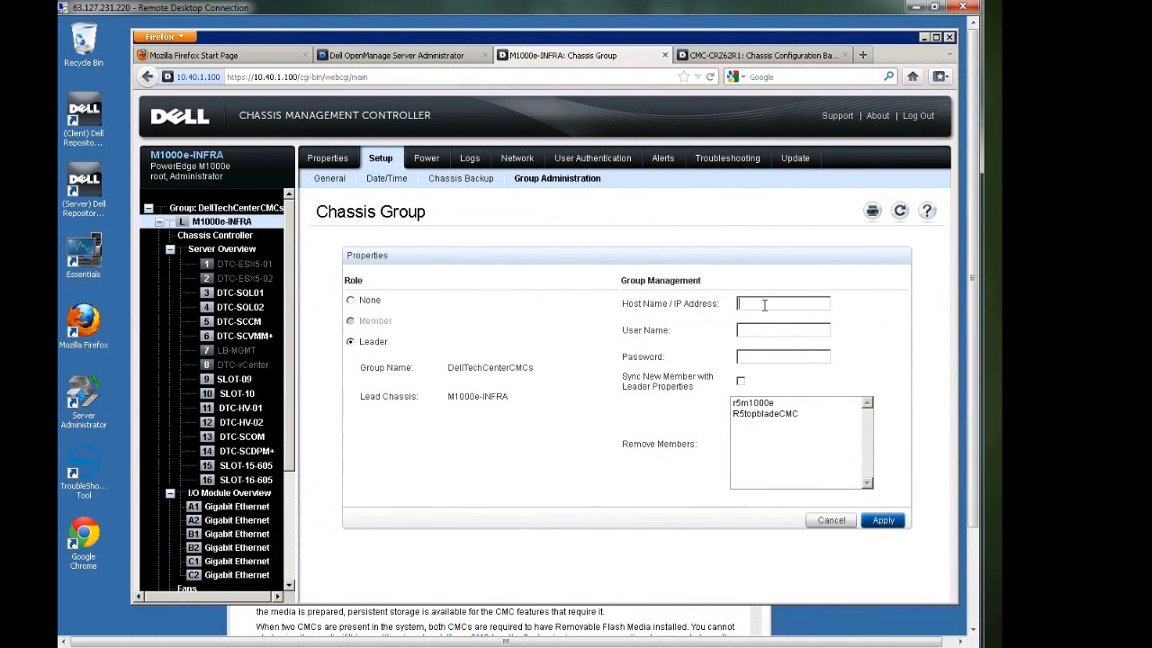
In the Chassis Management Controller's group management, enter member address 10.40.82.200, user name root and the account password
type("10.40.82.200")
left_click(759, 331)
type("root")
left_click(751, 361)
type("•")
Enable syncing the new member with leader properties and add the chassis to the group DellTechCenterCMCs
left_click(741, 382)
left_click(867, 522)
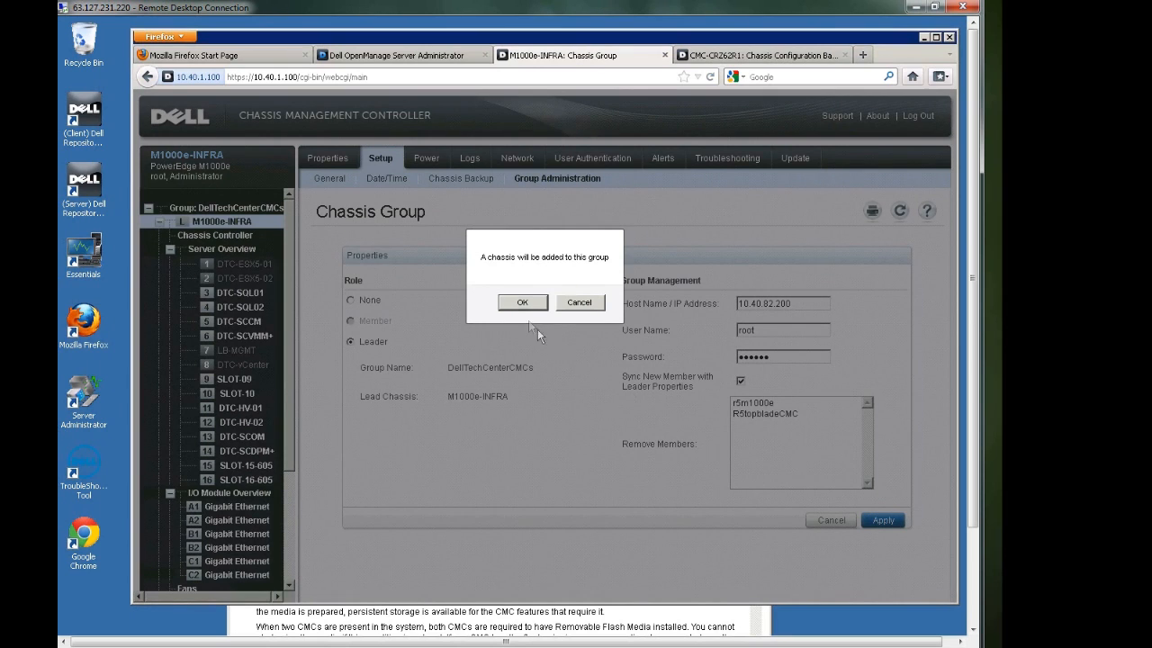
left_click(522, 303)
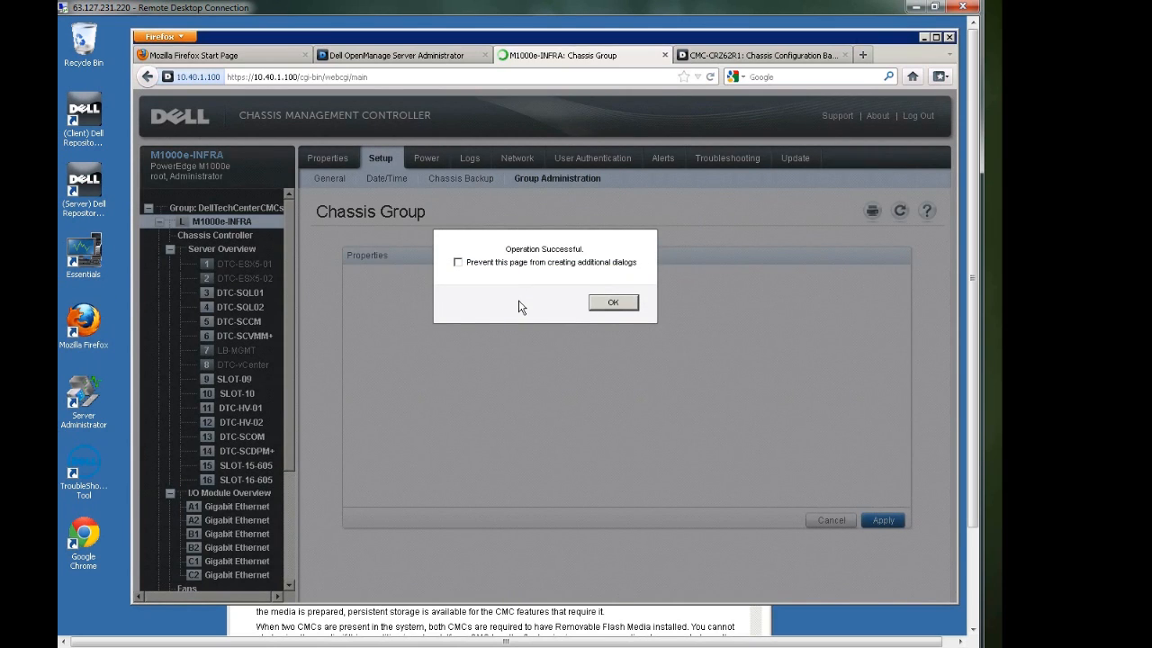
left_click(597, 310)
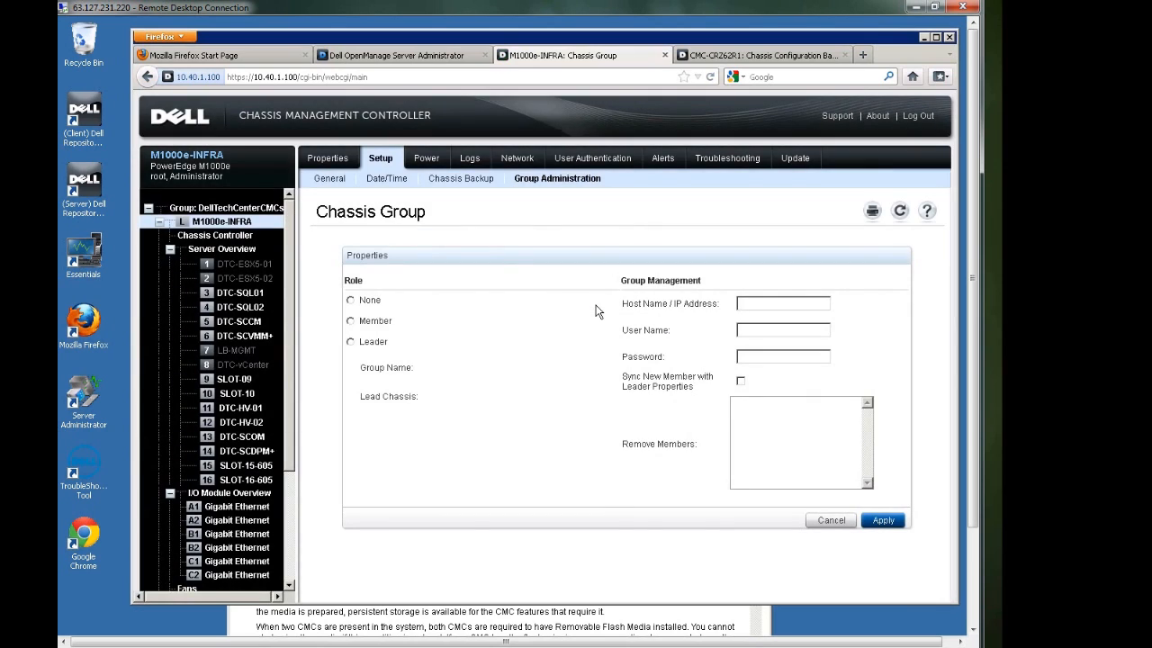